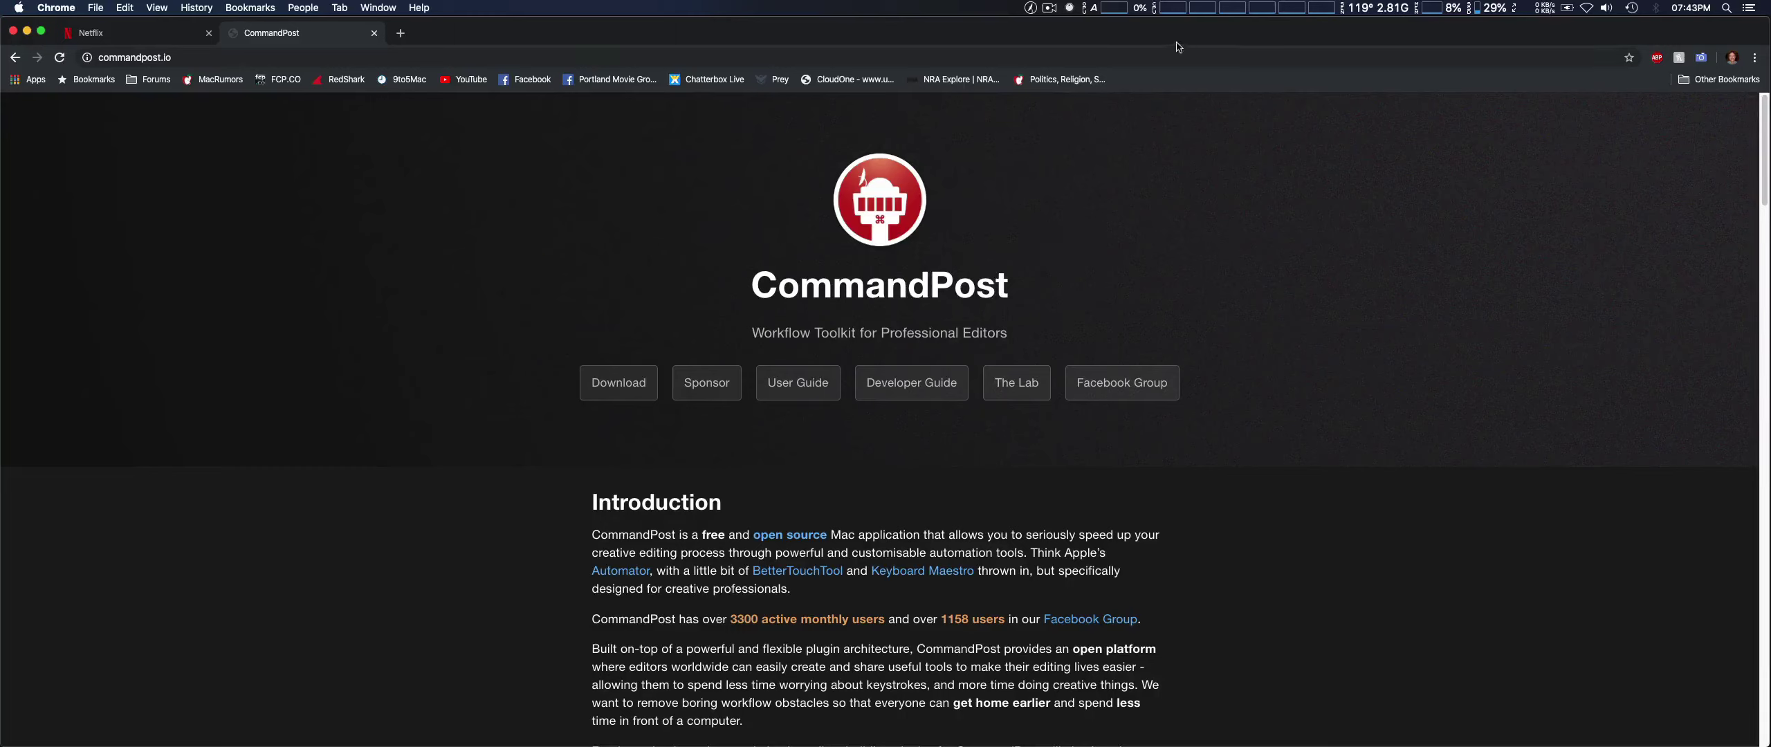
Open CommandPost's preferences and view the Final Cut Pro settings.
click(1030, 8)
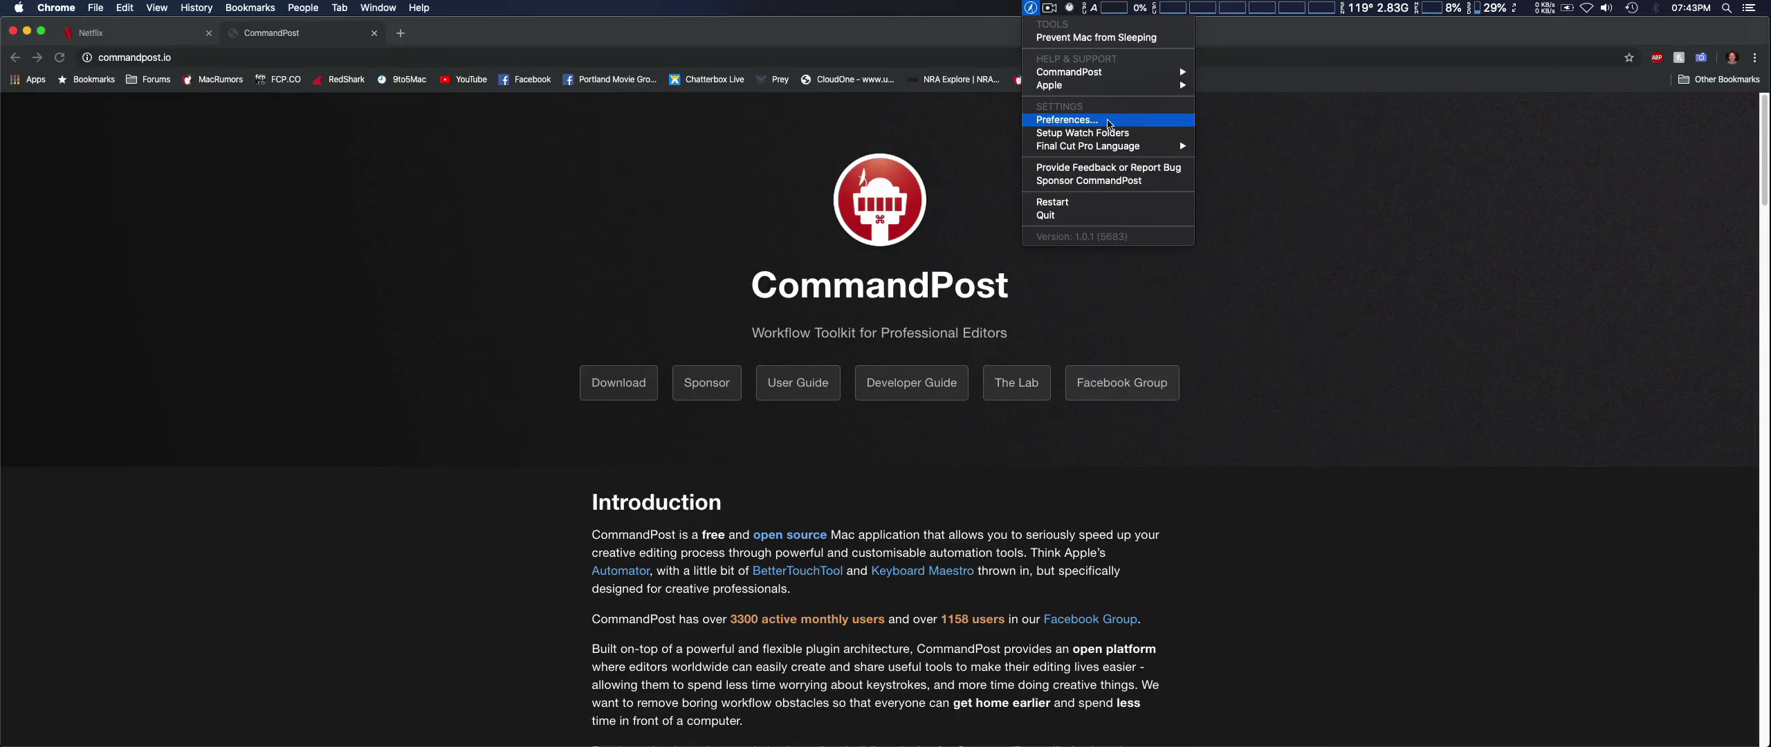
click(1108, 124)
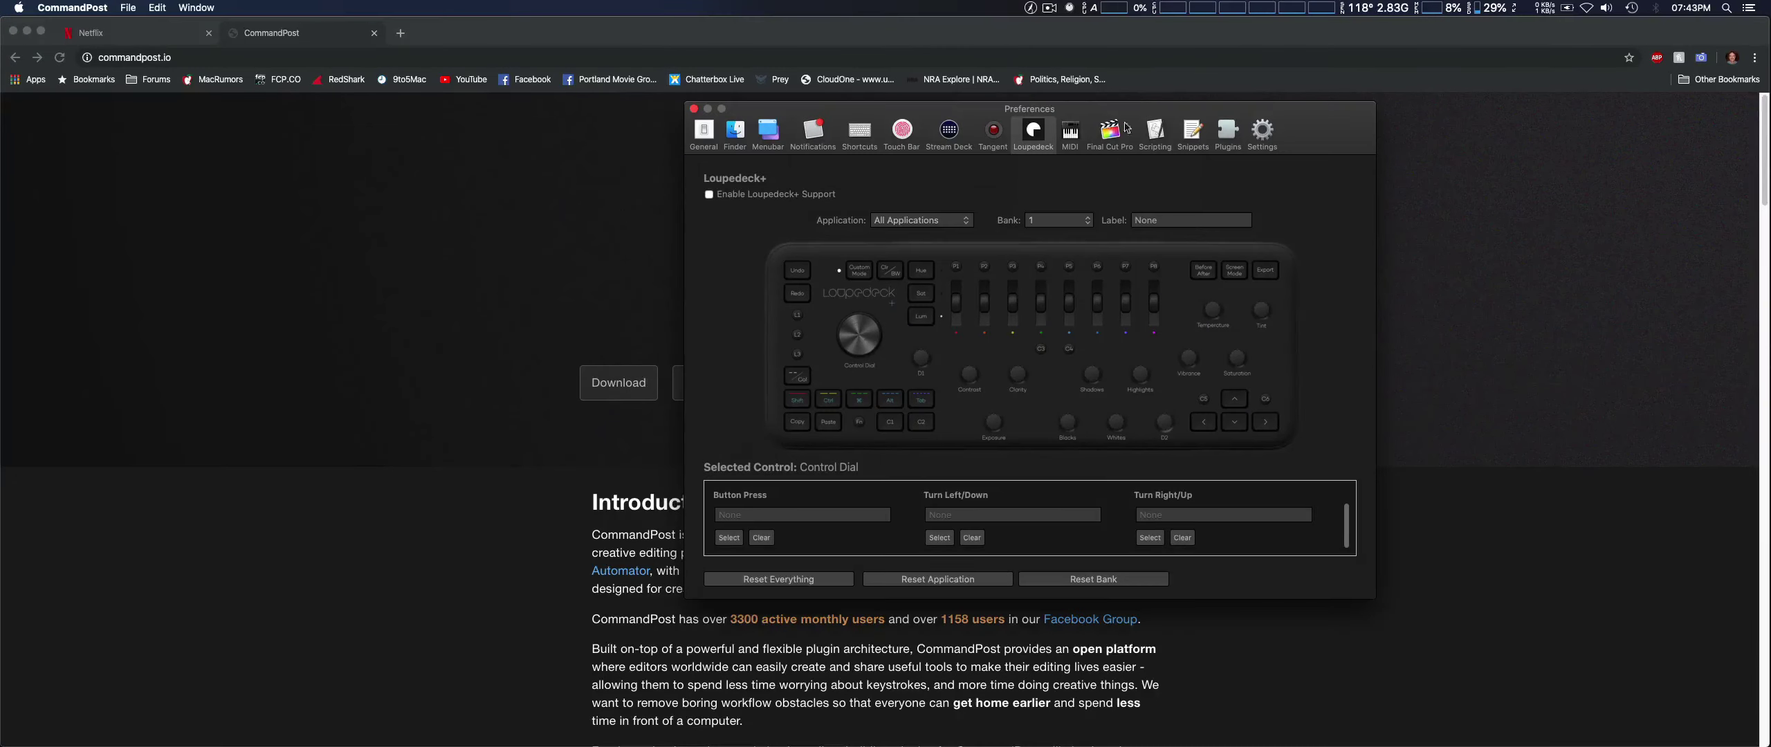
drag(1307, 133, 1281, 133)
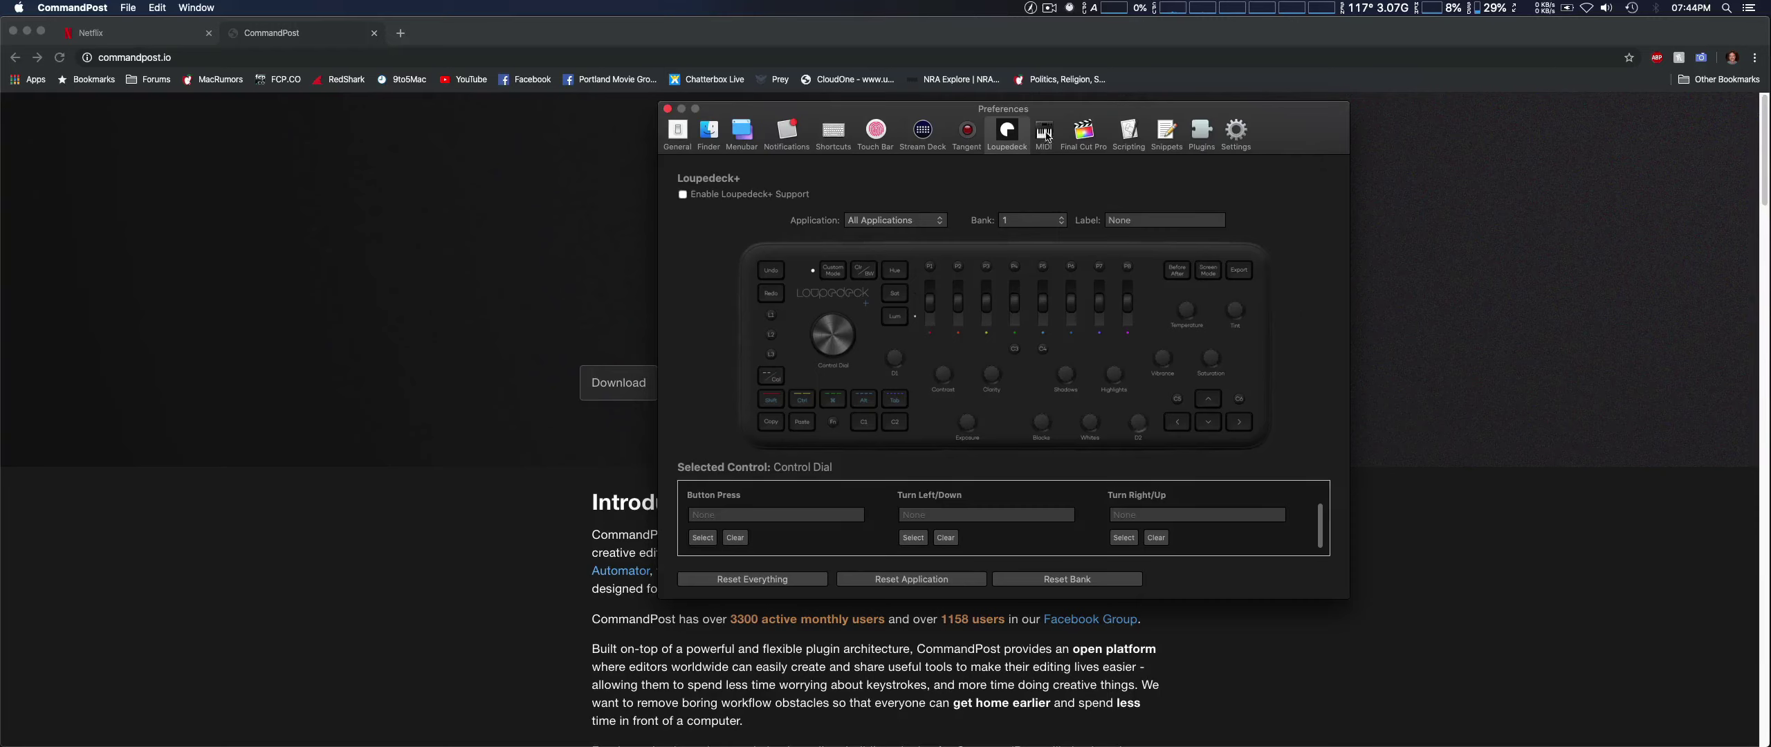
click(1081, 131)
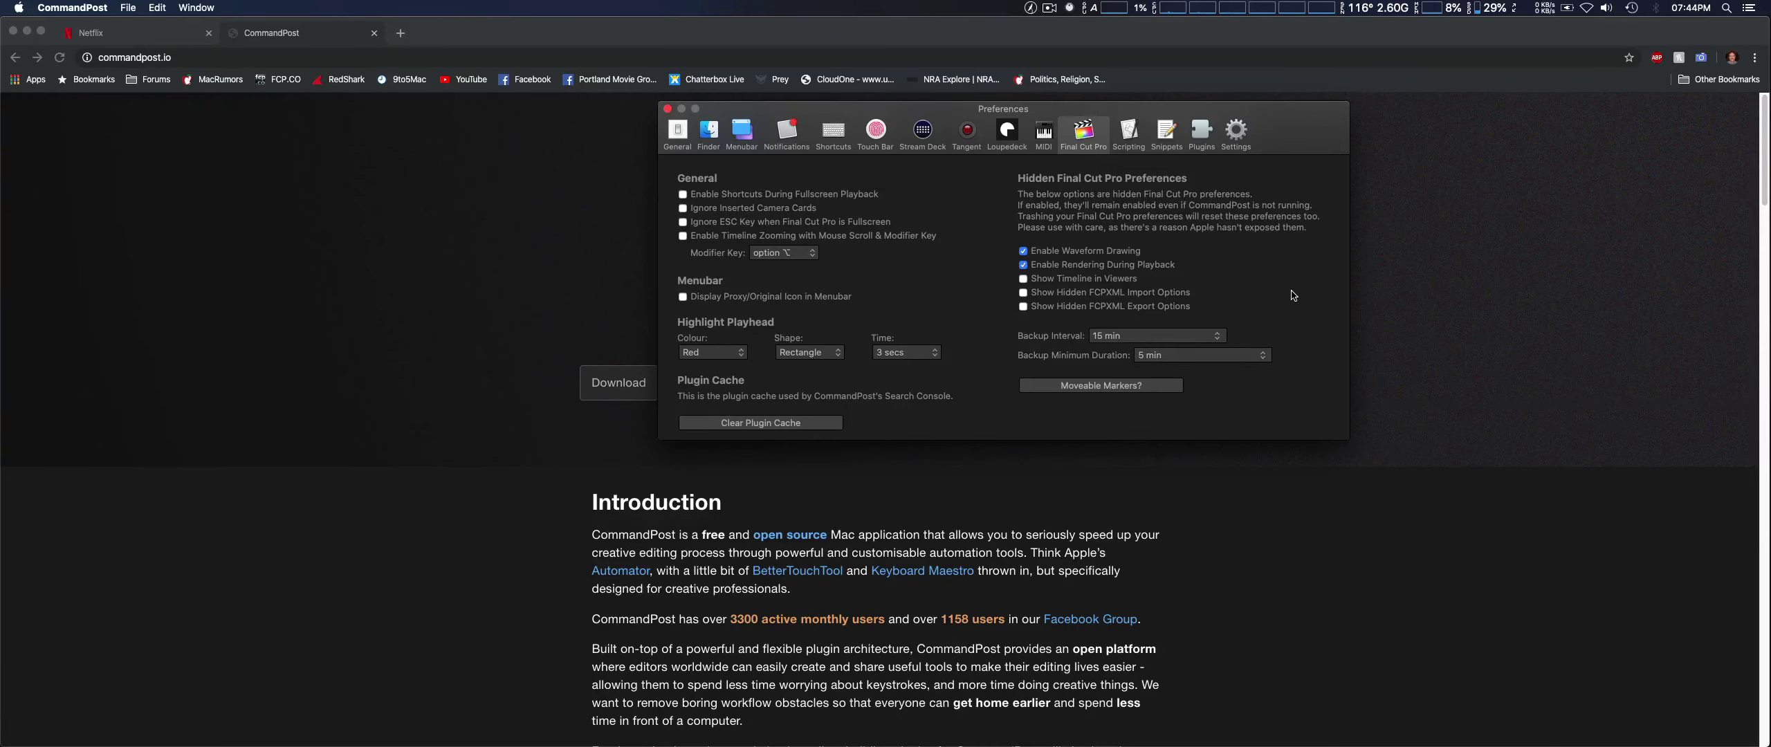
scroll(1333, 593, down, 3)
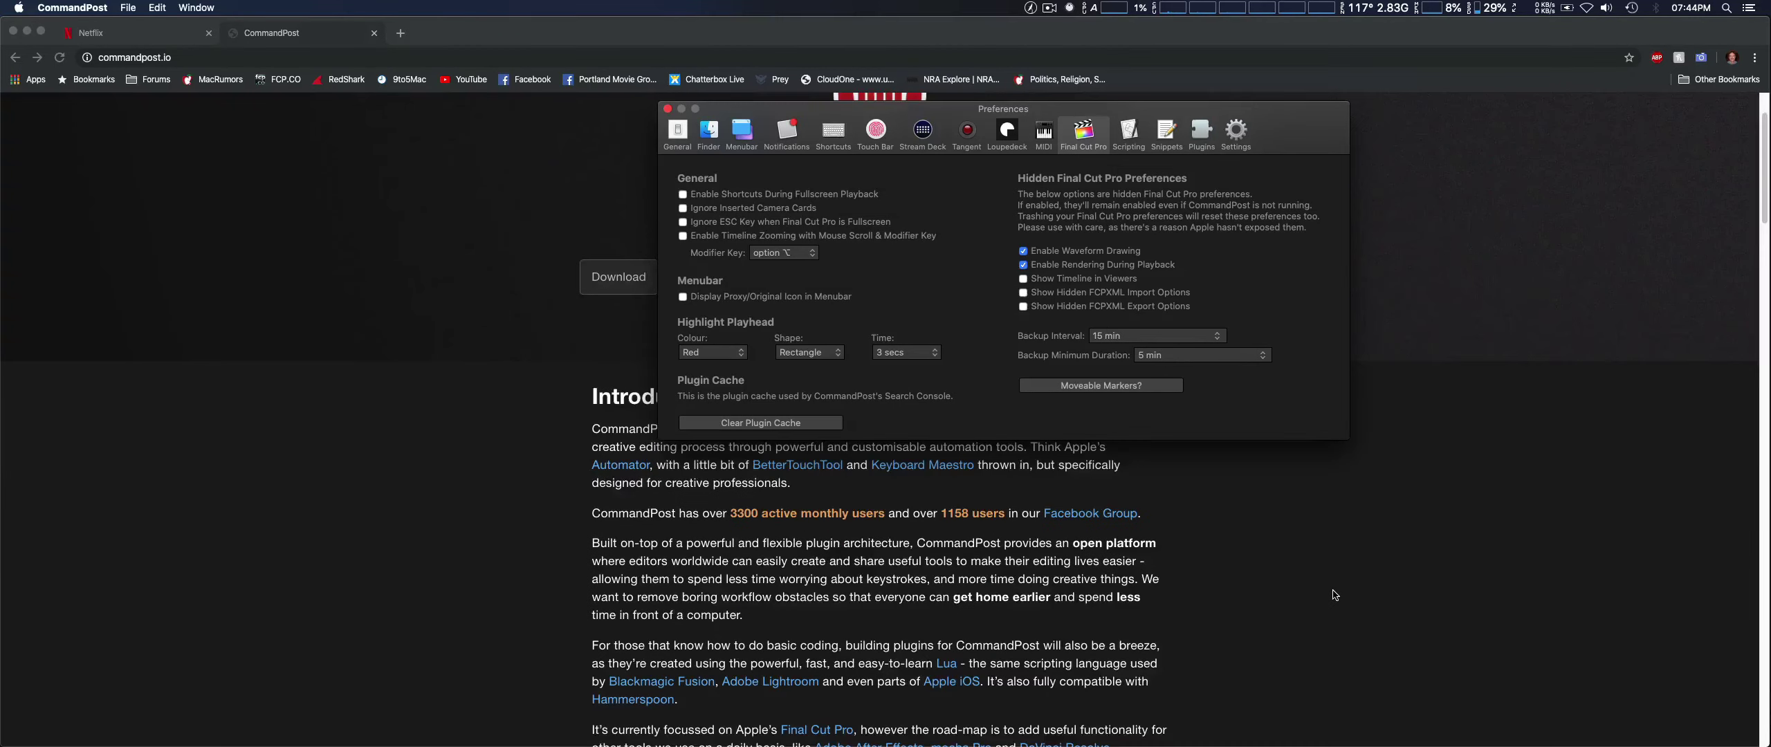
scroll(1333, 593, up, 3)
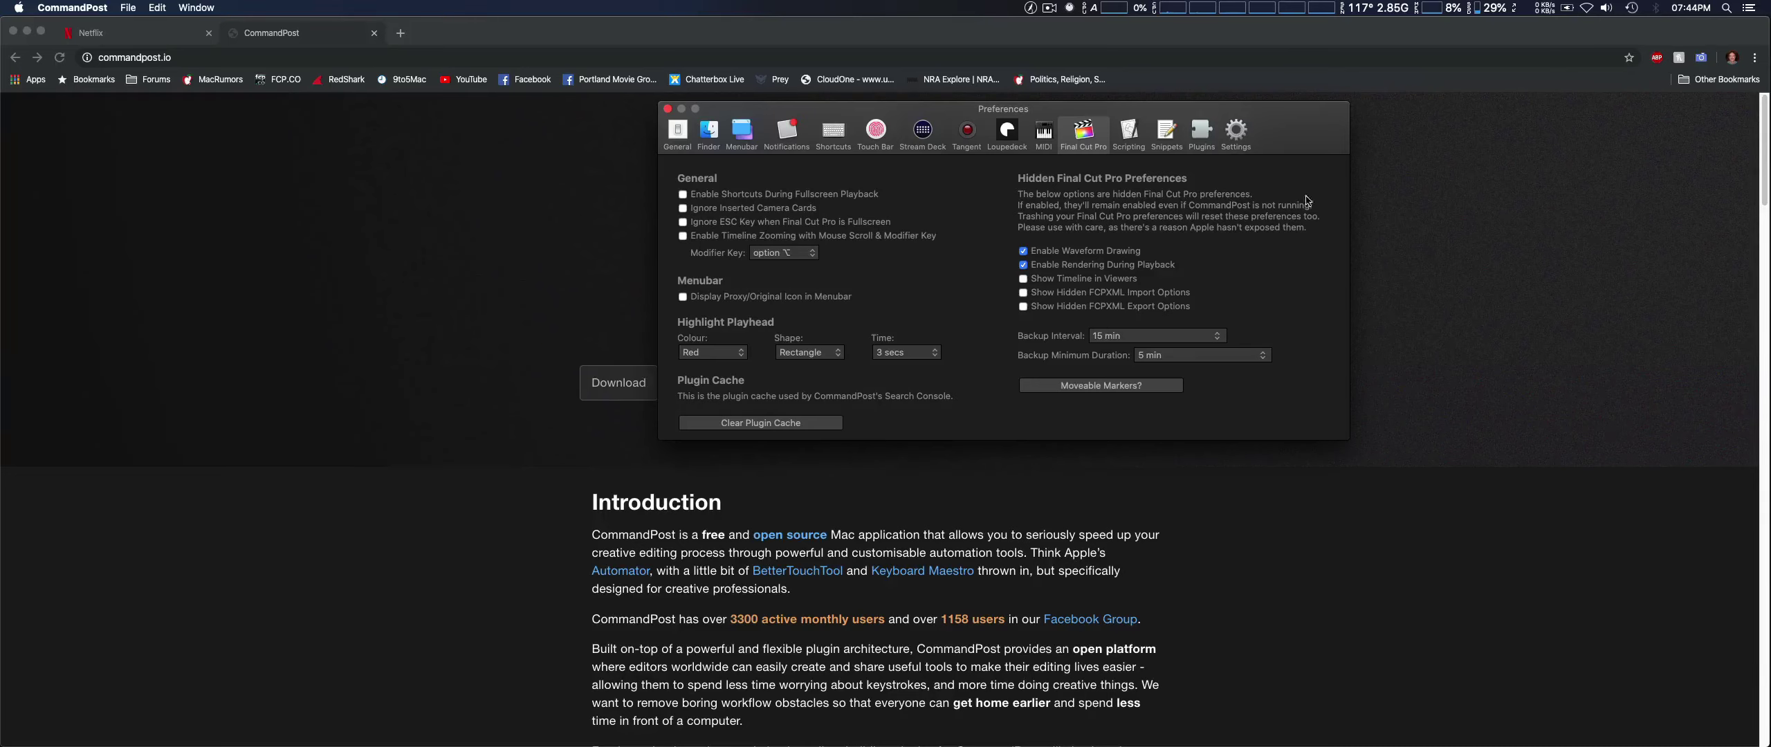
Look through the Plugins, Settings and Touch Bar preferences.
click(1203, 131)
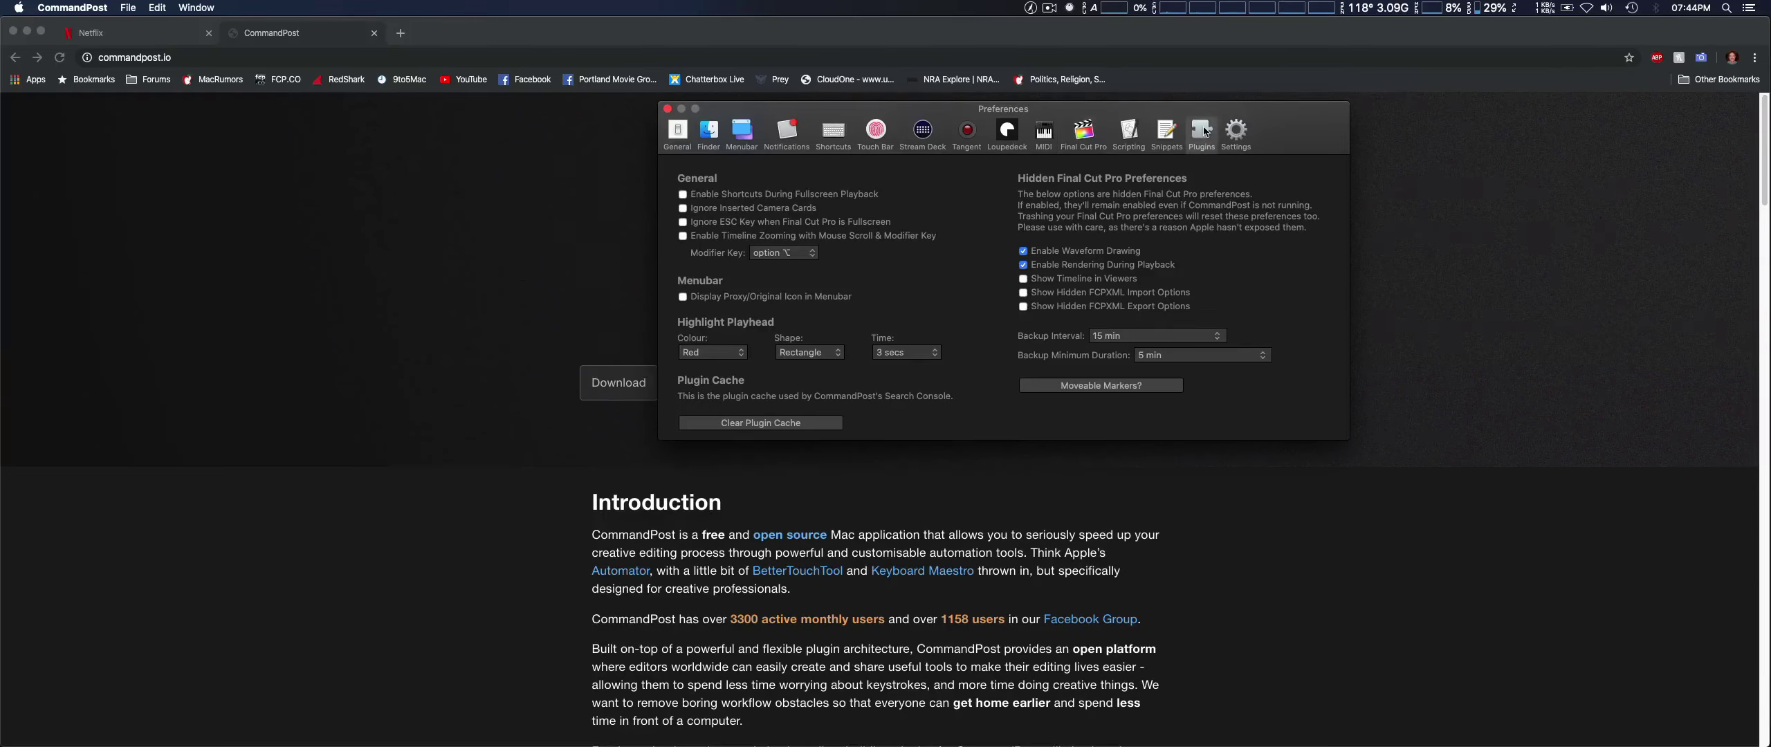
click(1236, 132)
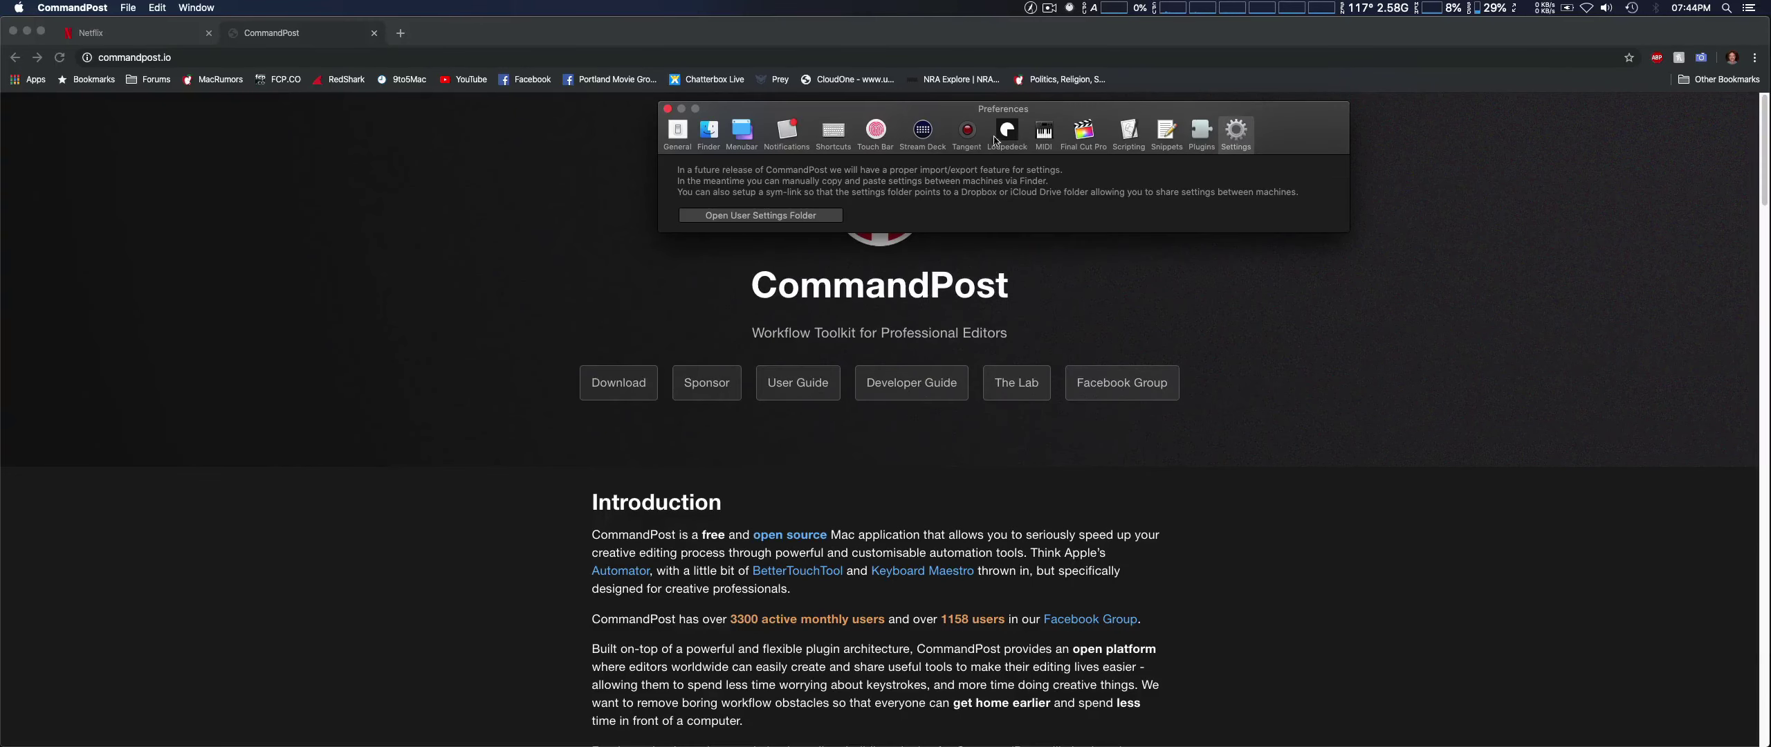
click(874, 130)
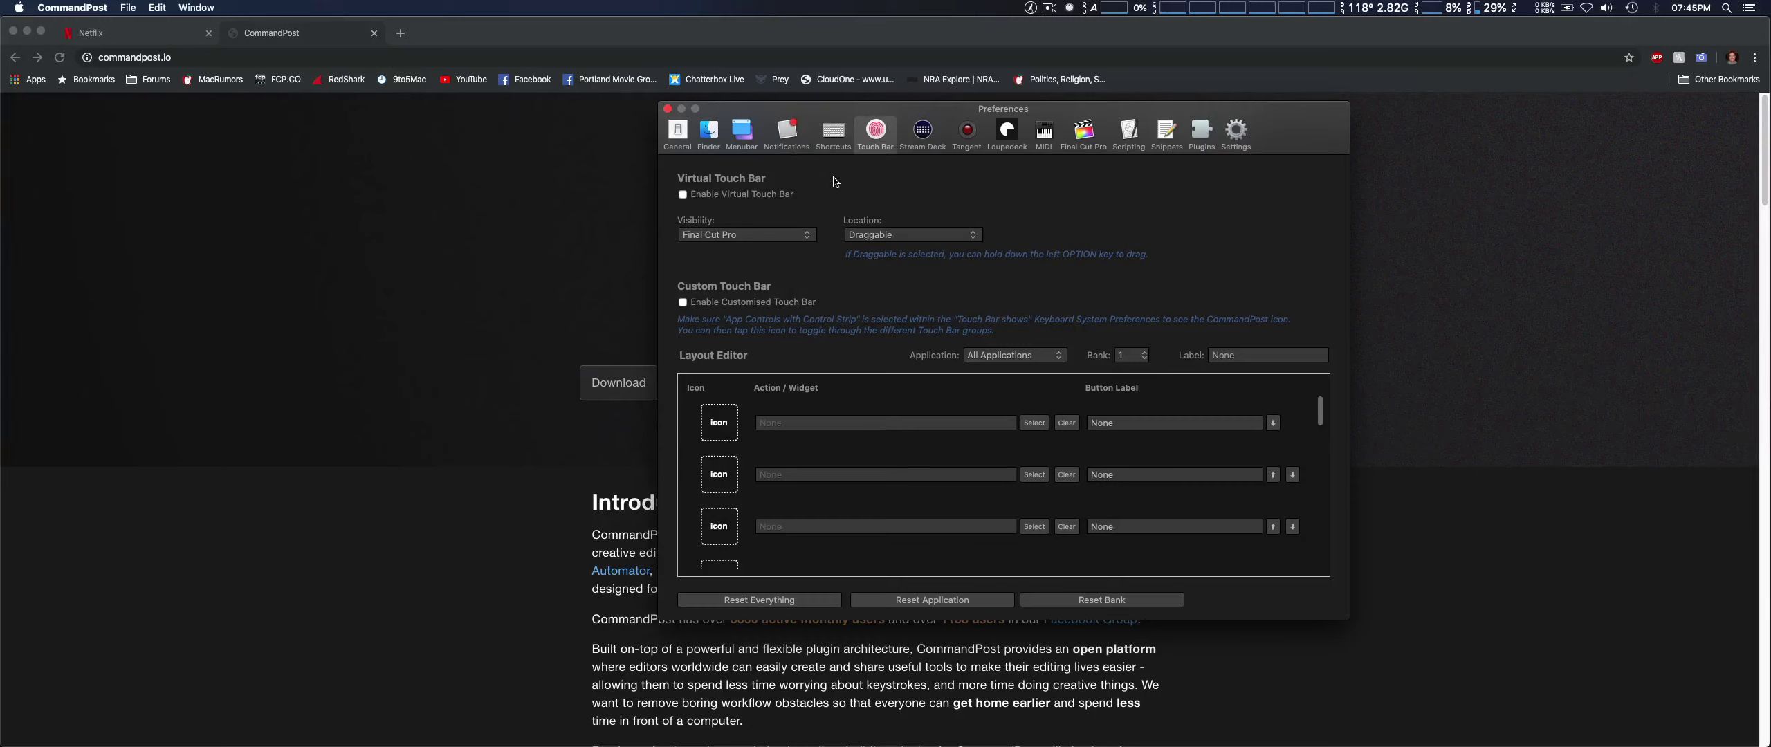
Examine the Stream Deck layout editor's rows for button icons, actions and labels.
click(923, 129)
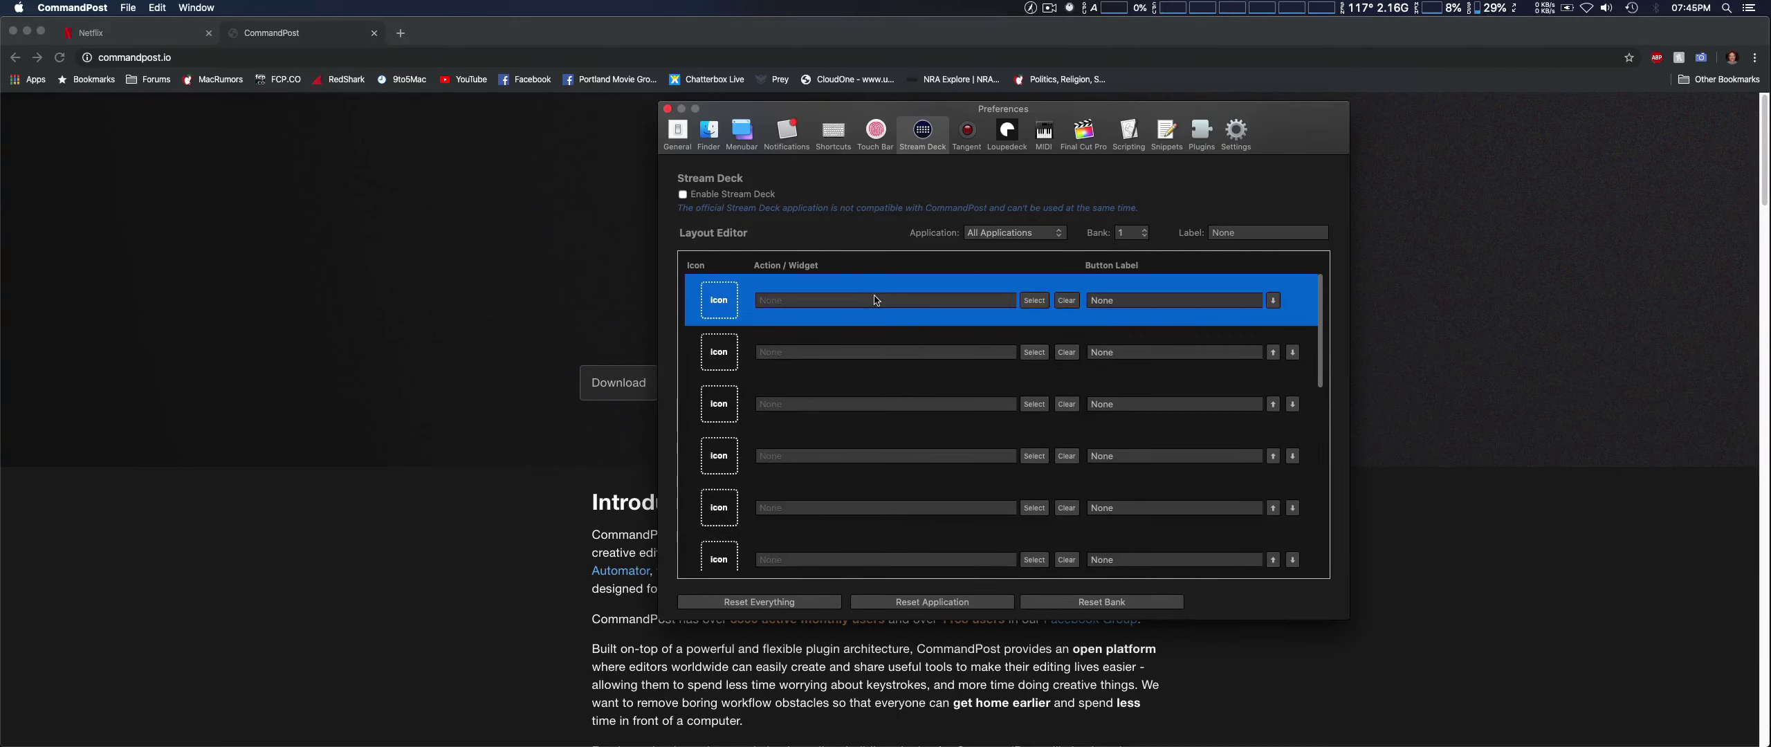
click(909, 522)
click(916, 457)
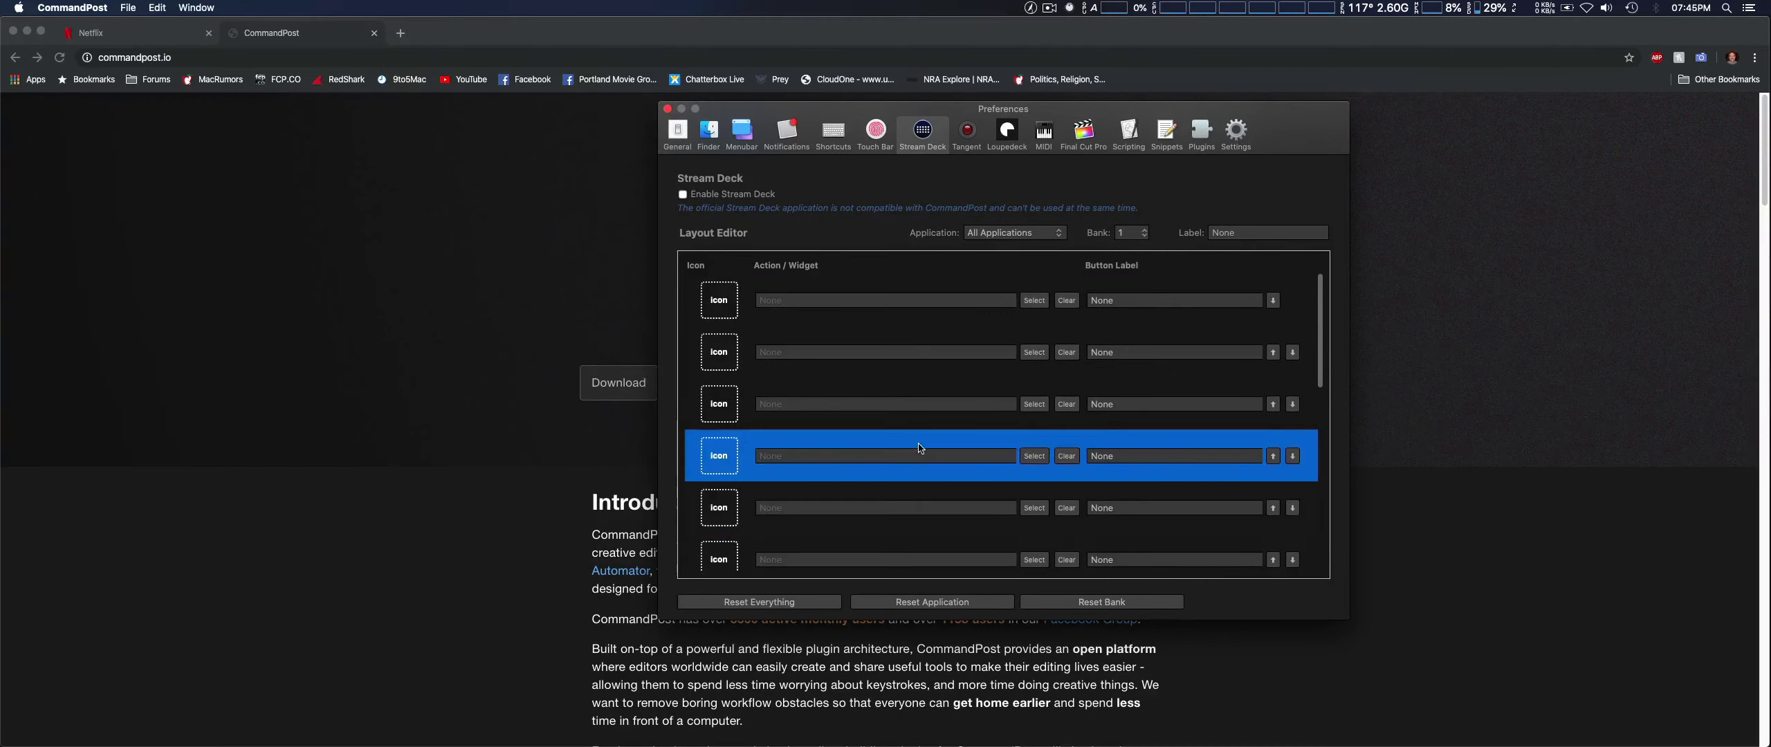
click(917, 405)
click(792, 298)
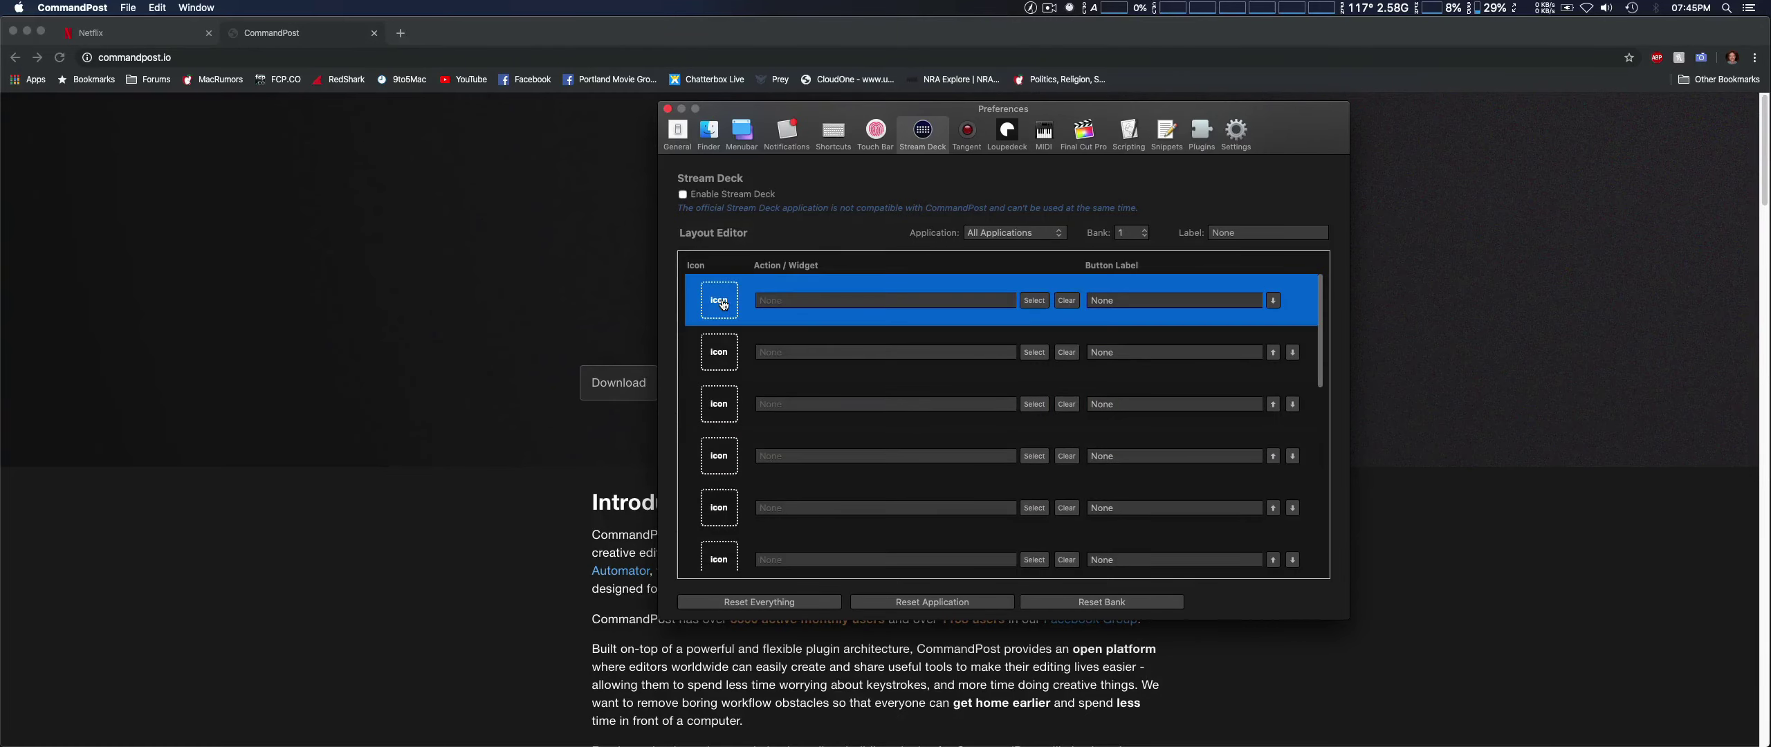
click(761, 350)
click(720, 509)
click(736, 552)
click(732, 414)
click(722, 318)
click(722, 349)
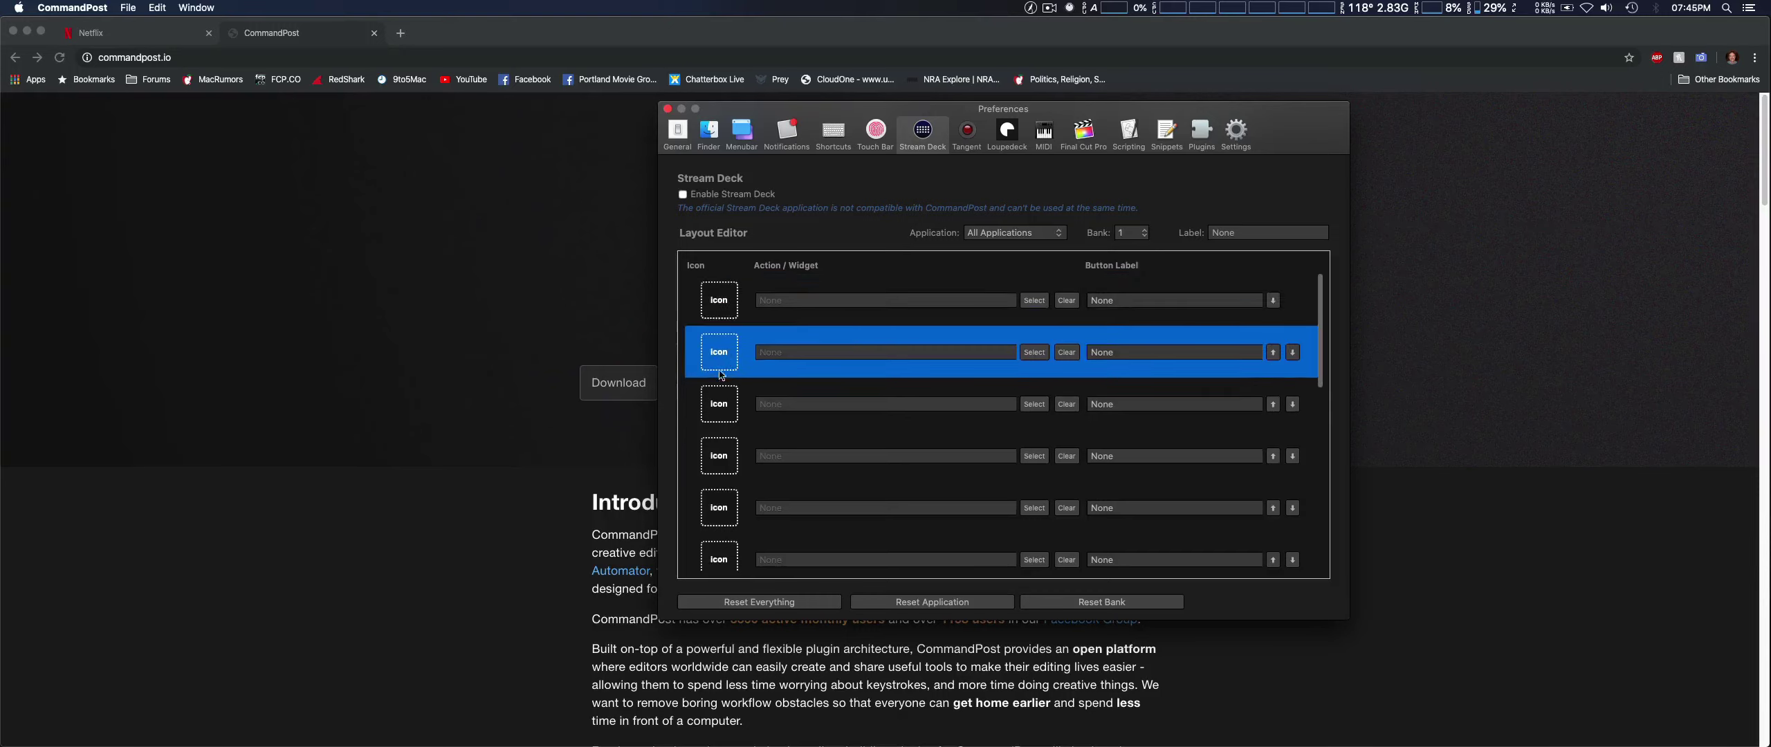
click(722, 298)
click(724, 353)
click(726, 408)
click(730, 449)
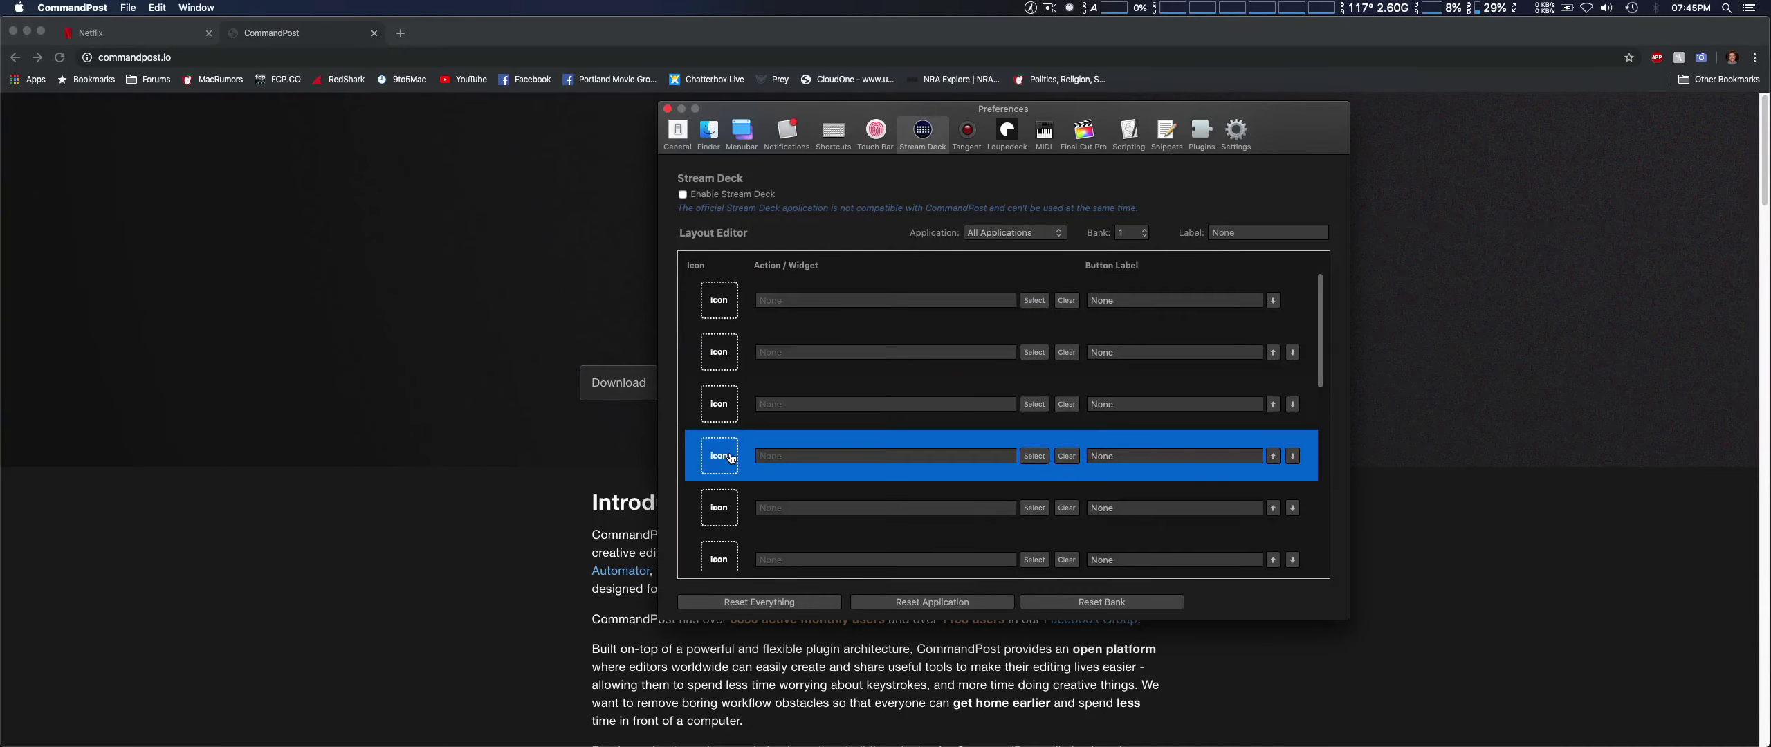
click(728, 408)
click(731, 304)
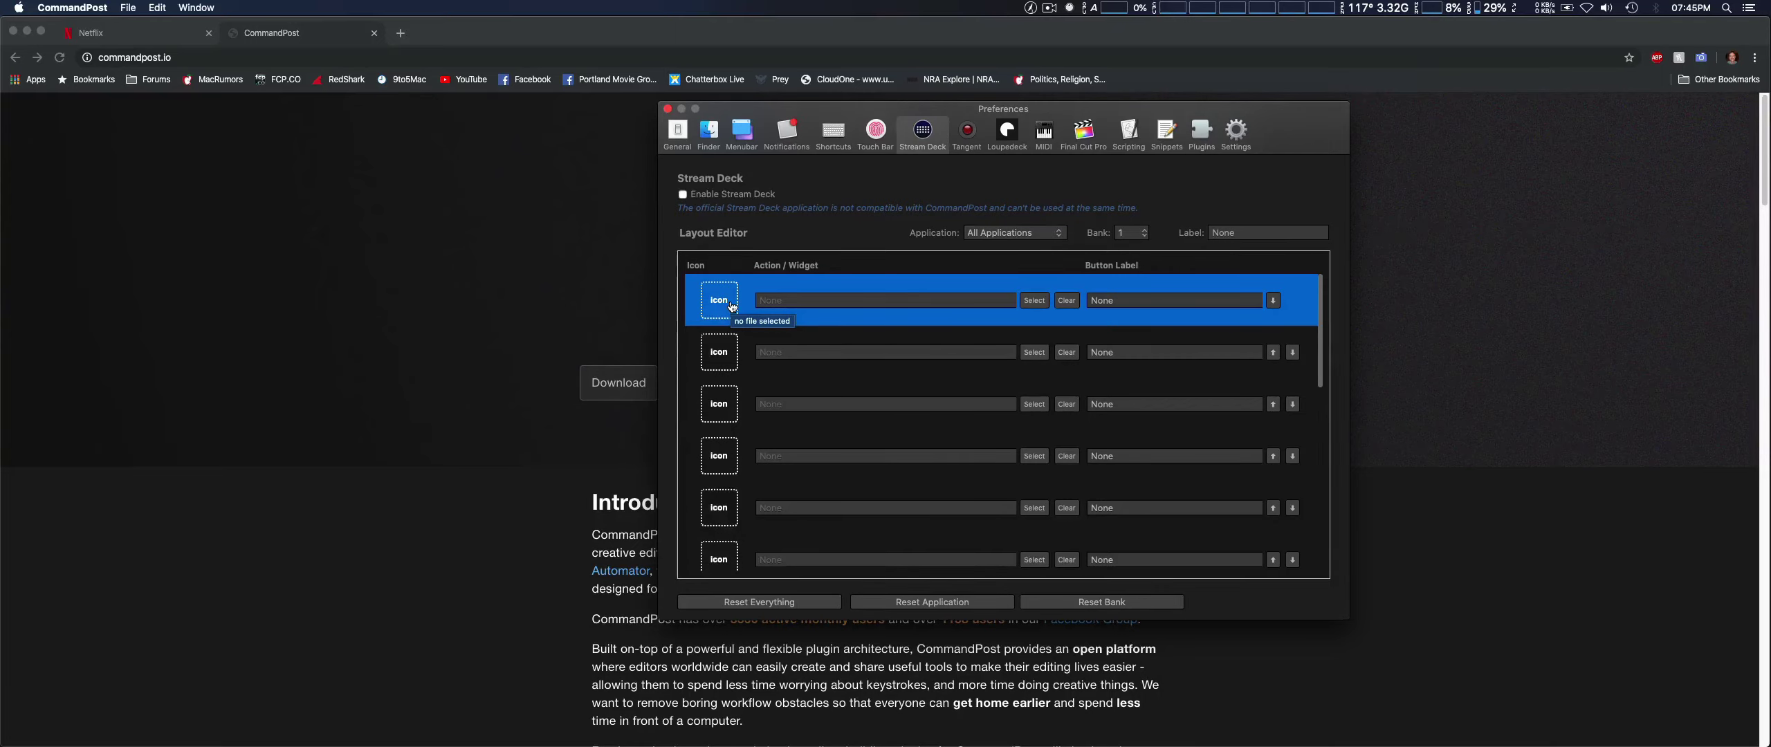
Close the Preferences window and view the commands CommandPost offers while Chrome is in use.
drag(1296, 129, 1237, 142)
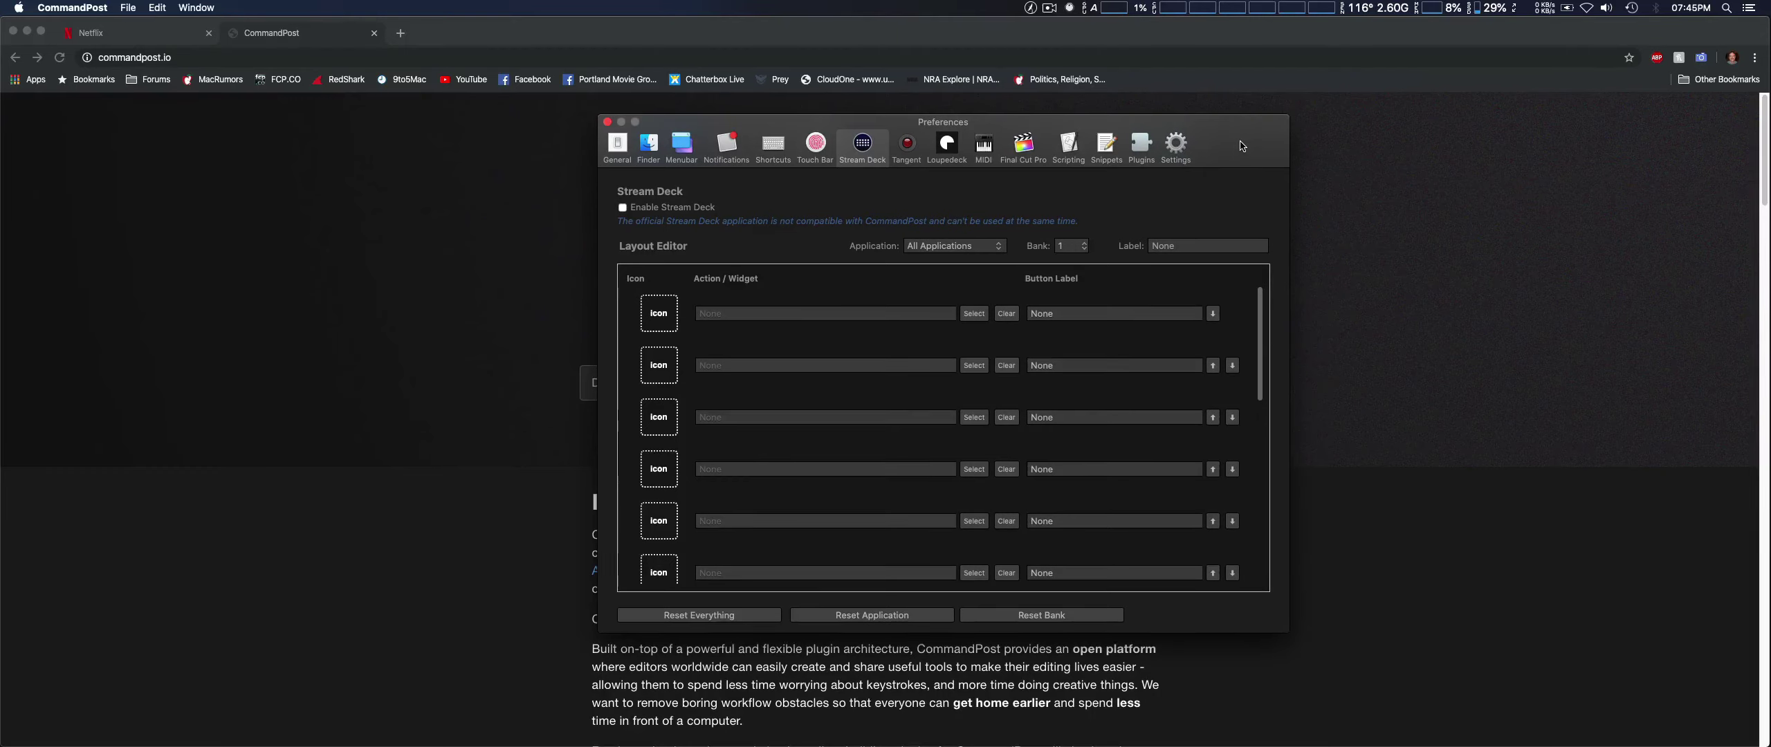
click(78, 5)
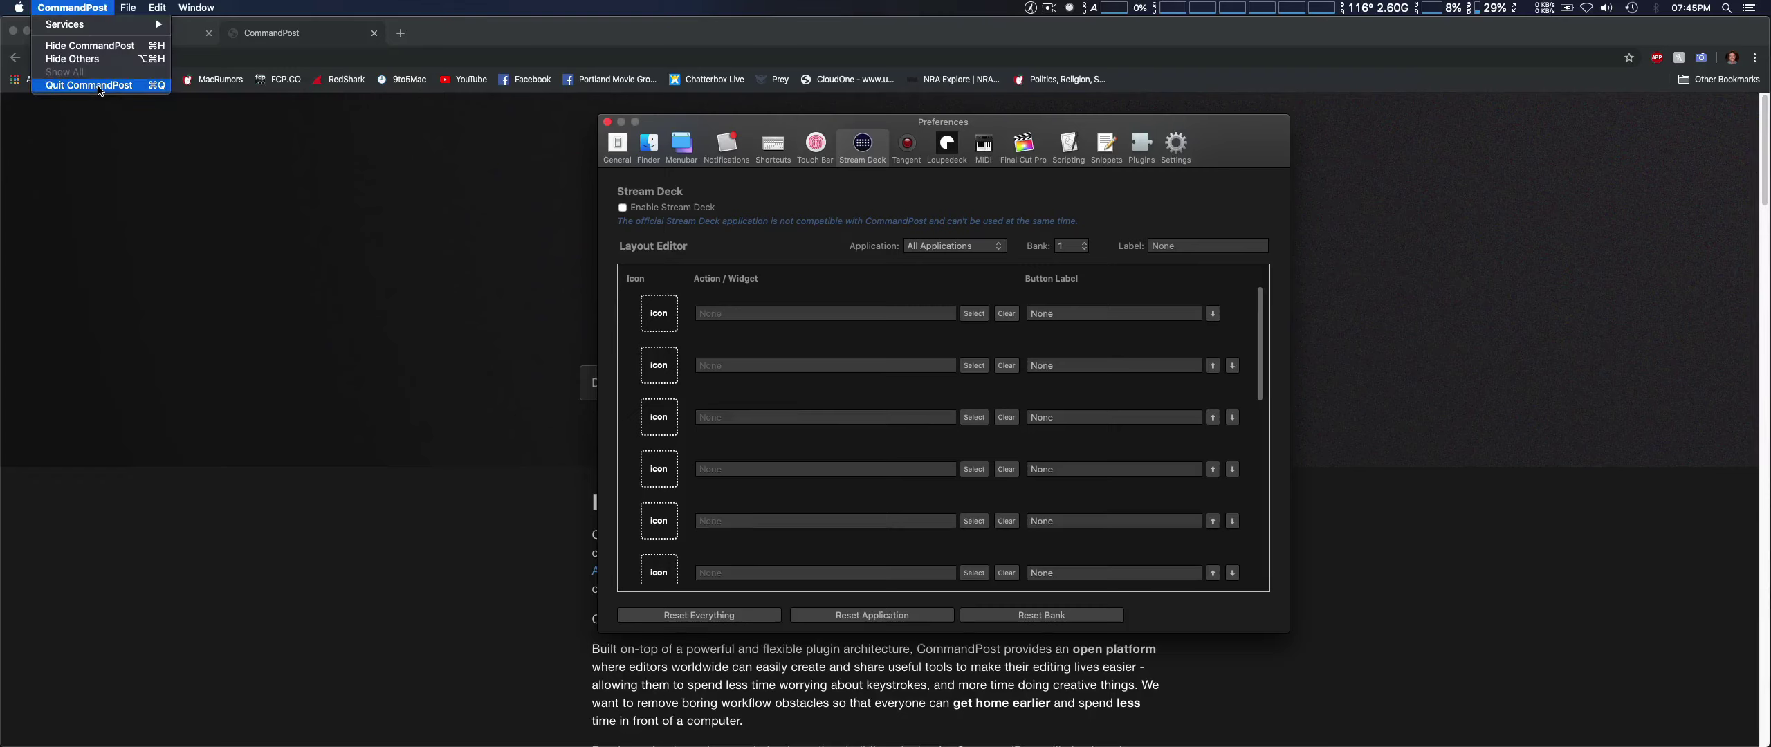
key(Escape)
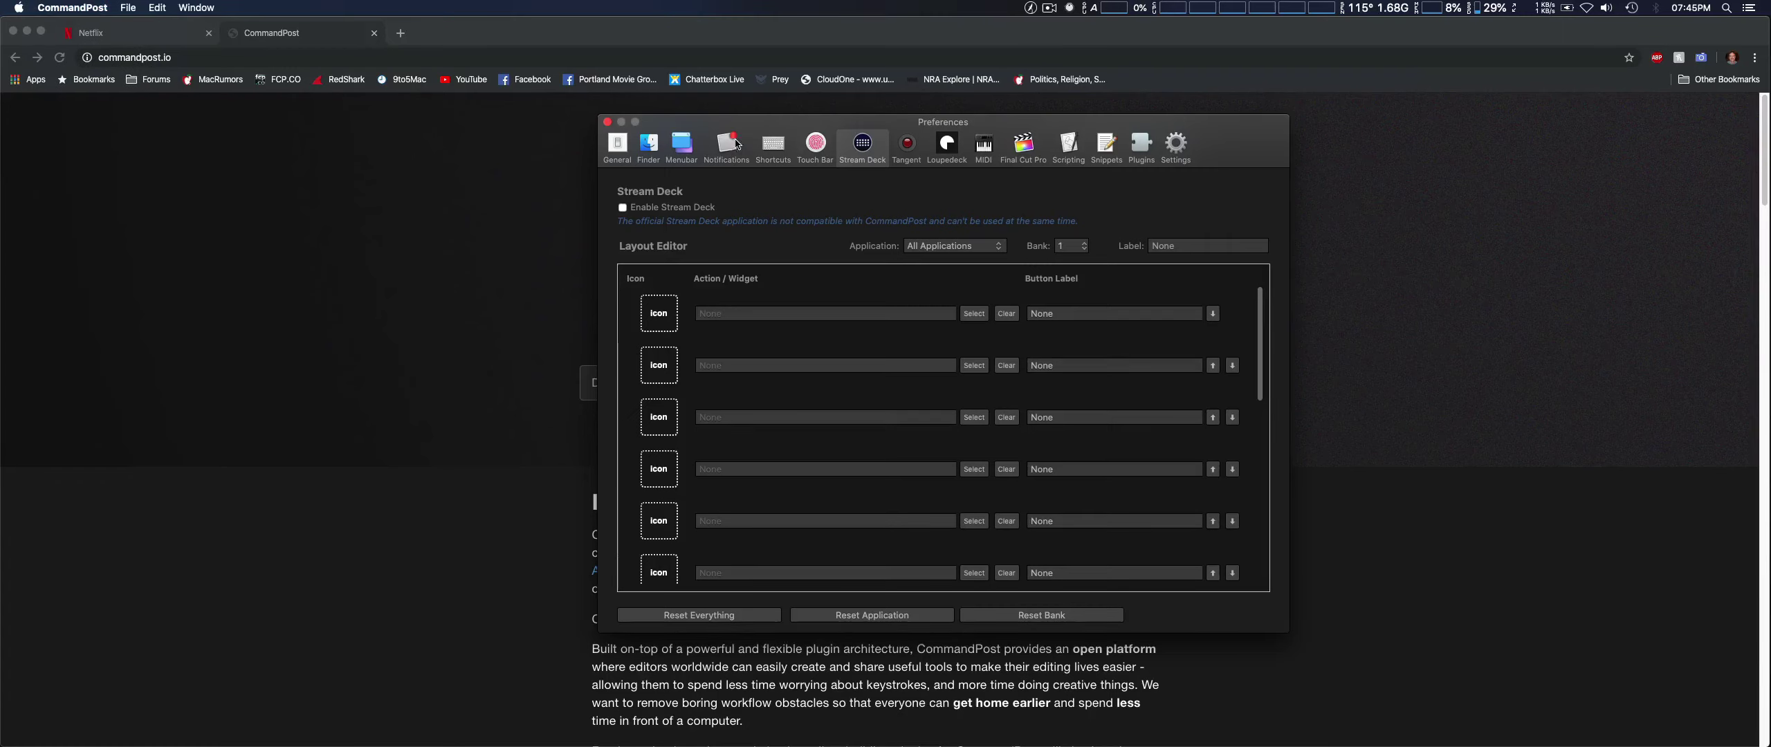
click(608, 122)
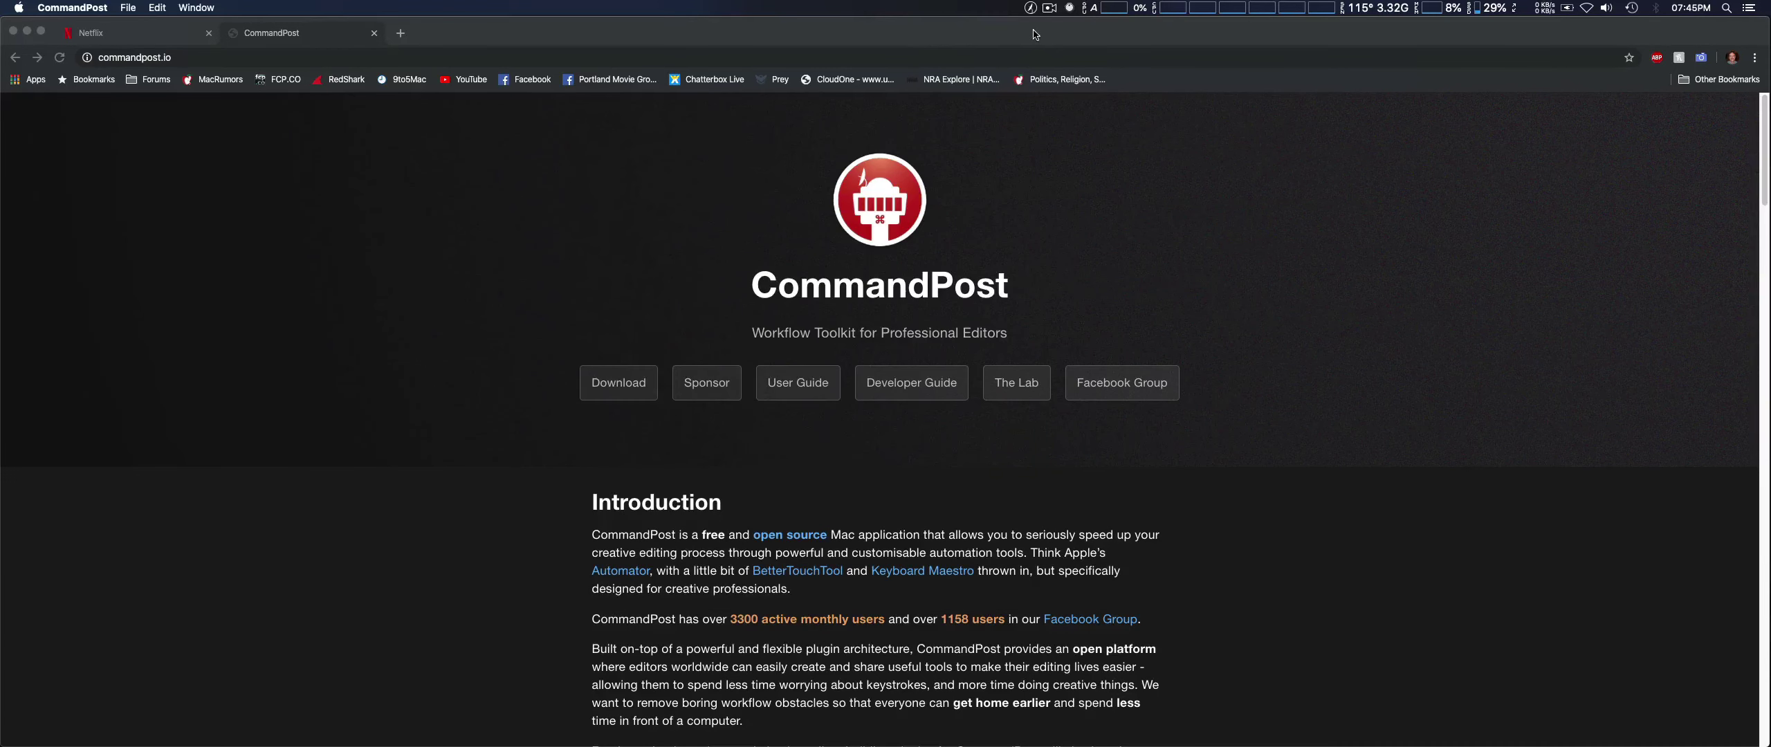
click(1031, 8)
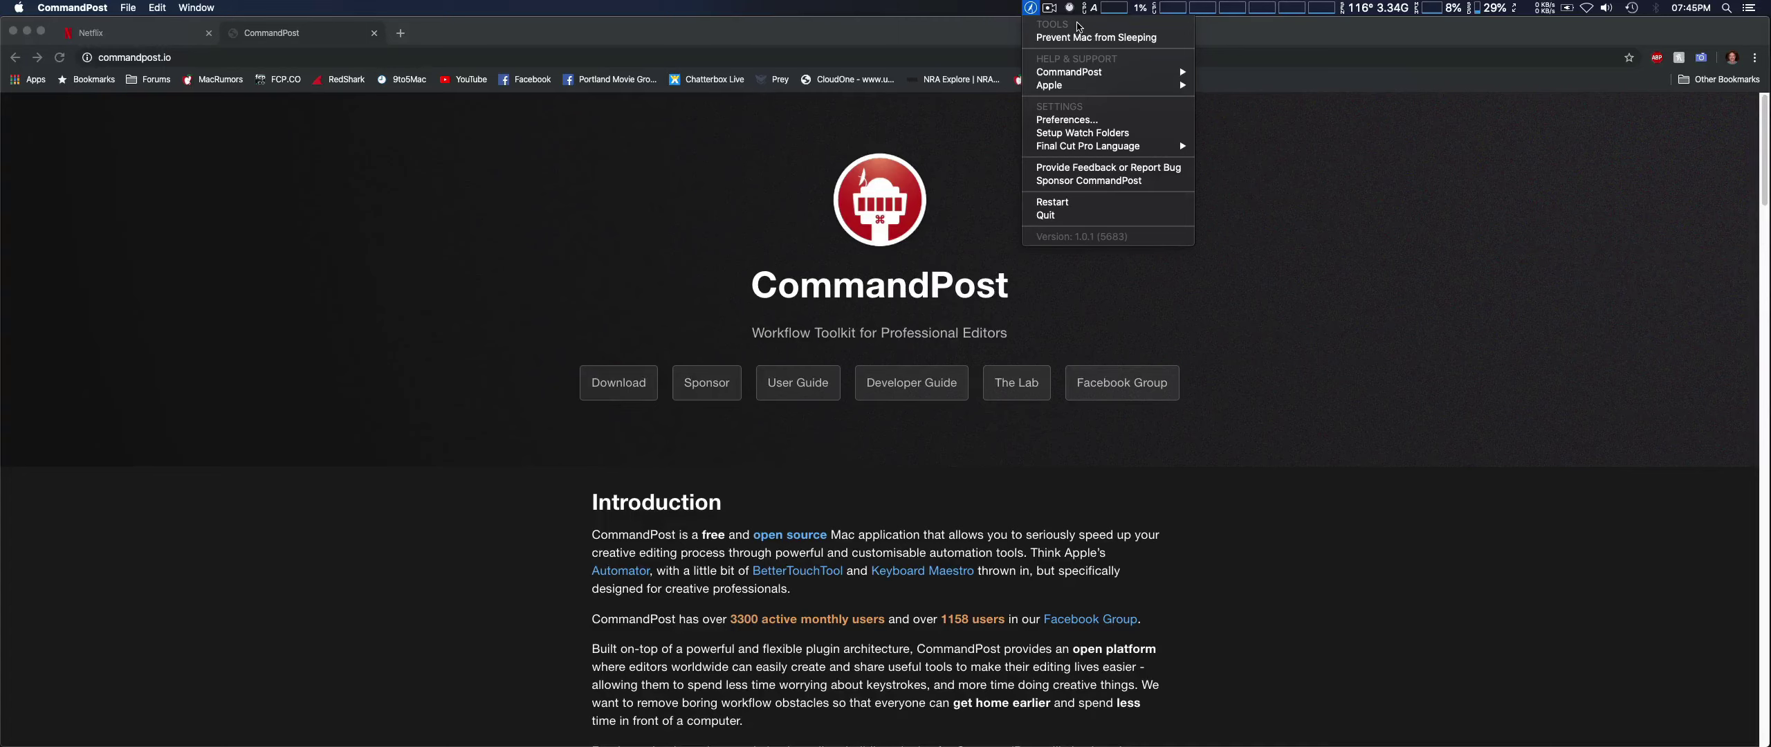
click(977, 32)
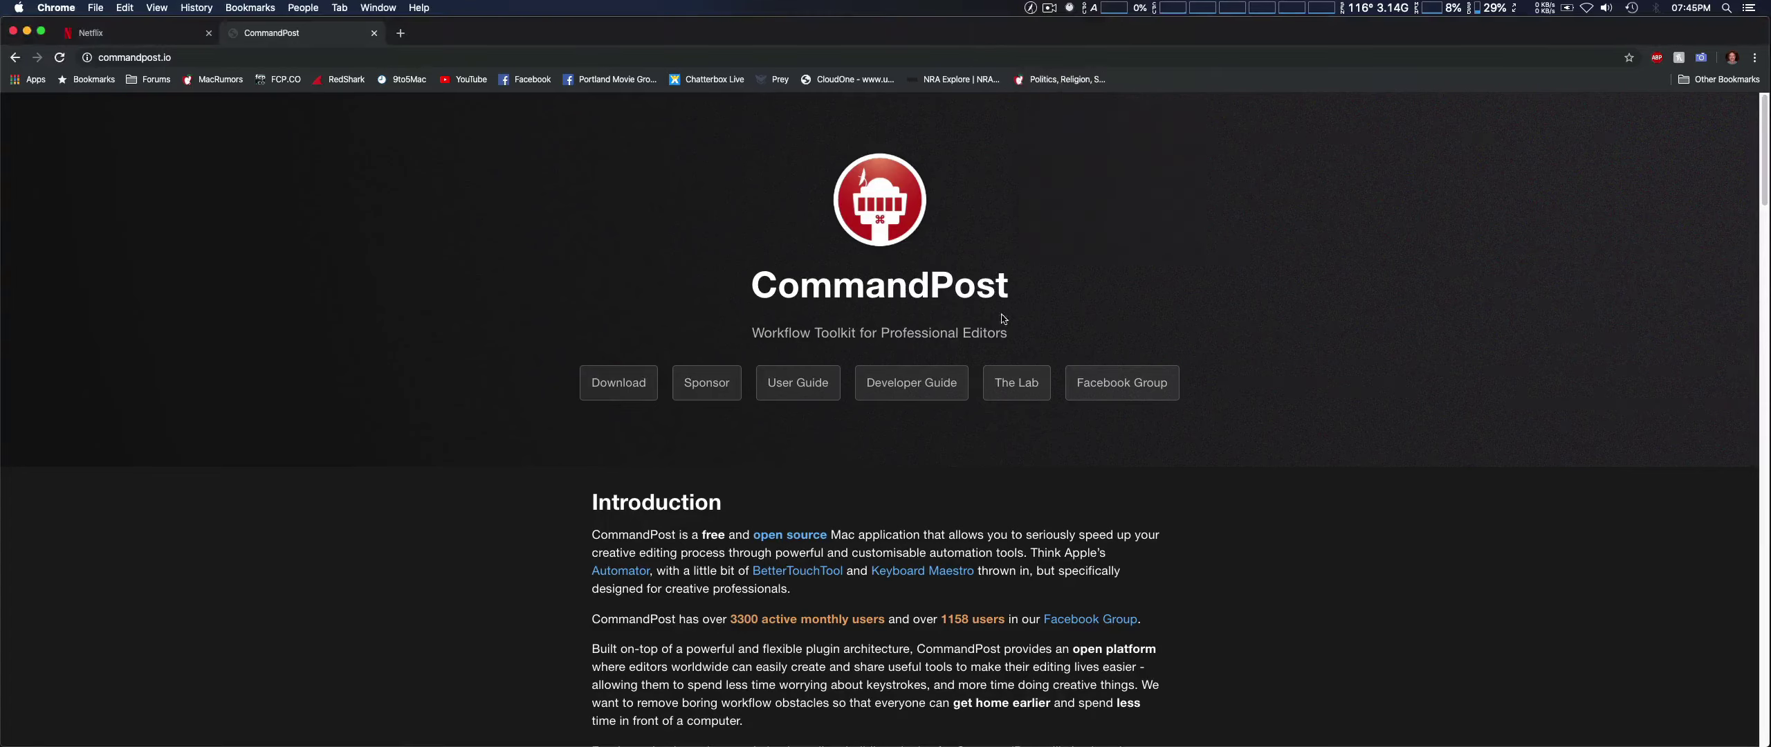
Switch to Final Cut Pro with the AirMuseum project open.
mouse_move(1026, 745)
click(1049, 9)
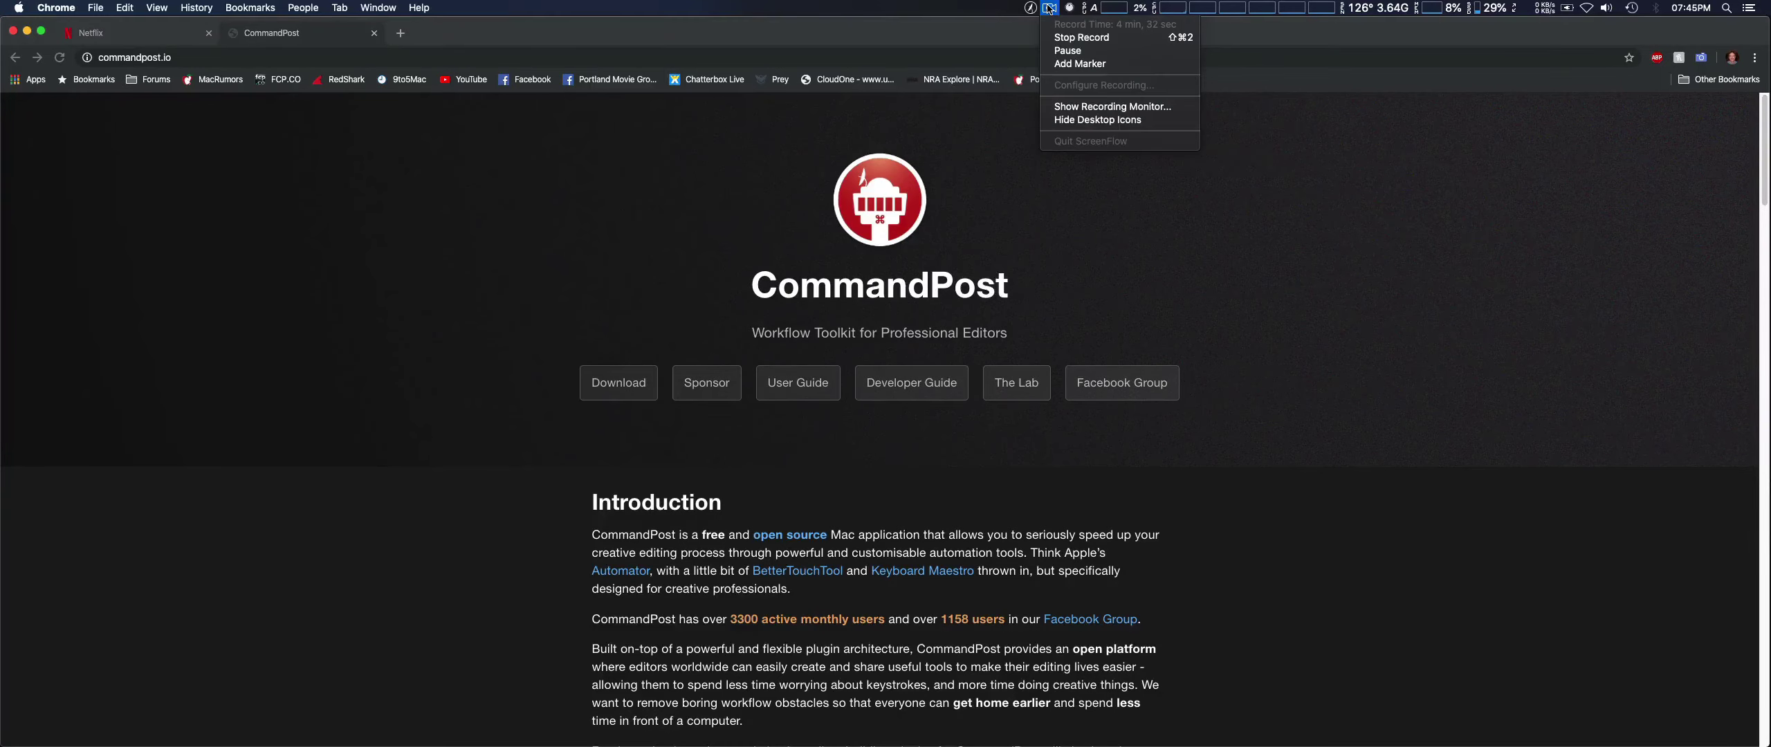
click(1123, 51)
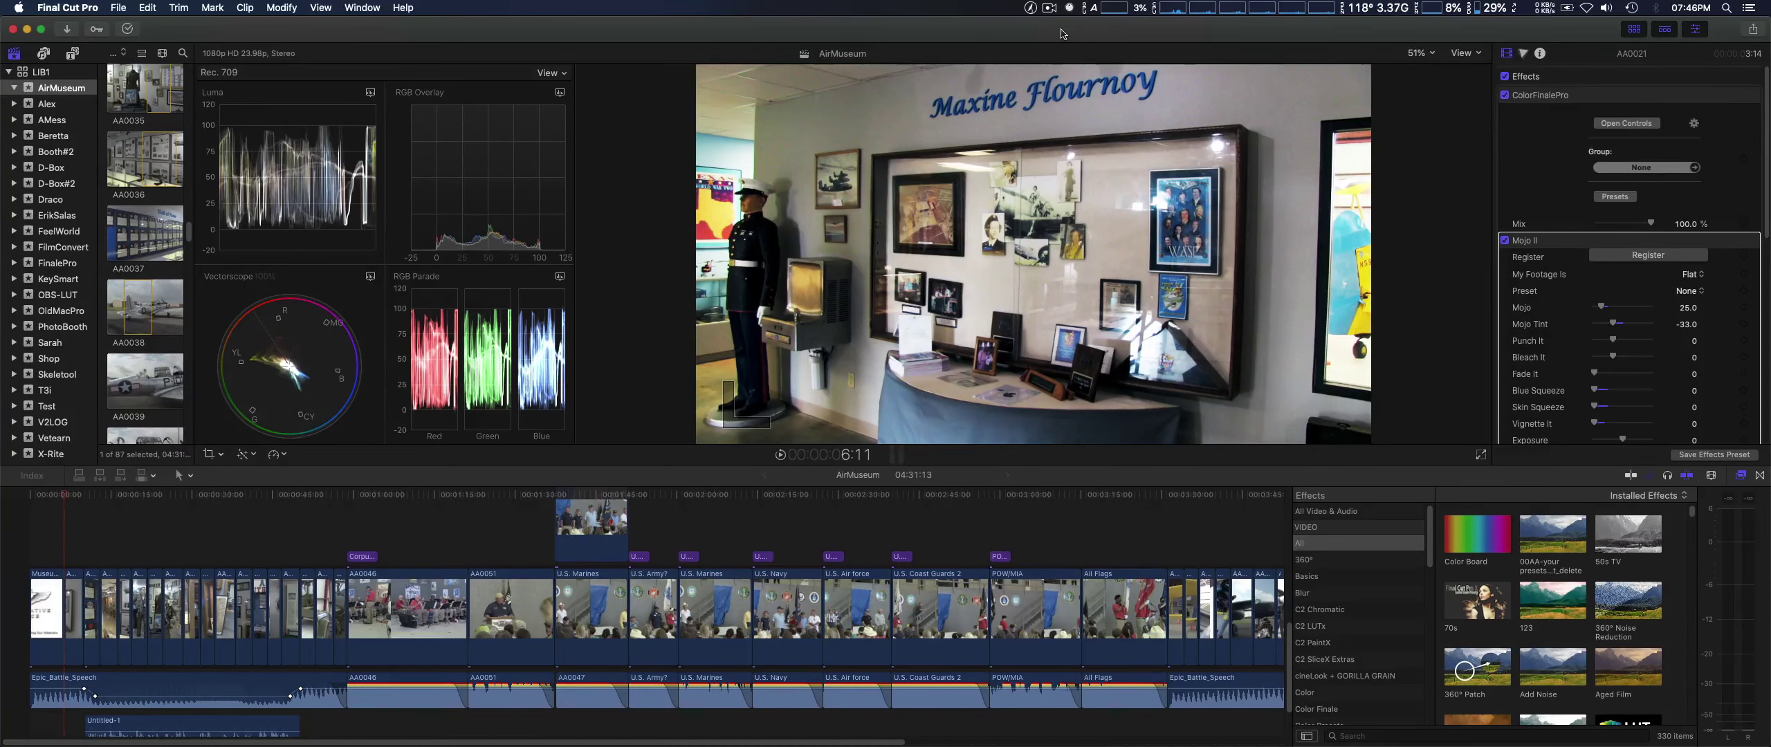
Open CommandPost's preferences over Final Cut Pro, show the Final Cut Pro settings and reposition the window.
click(1031, 8)
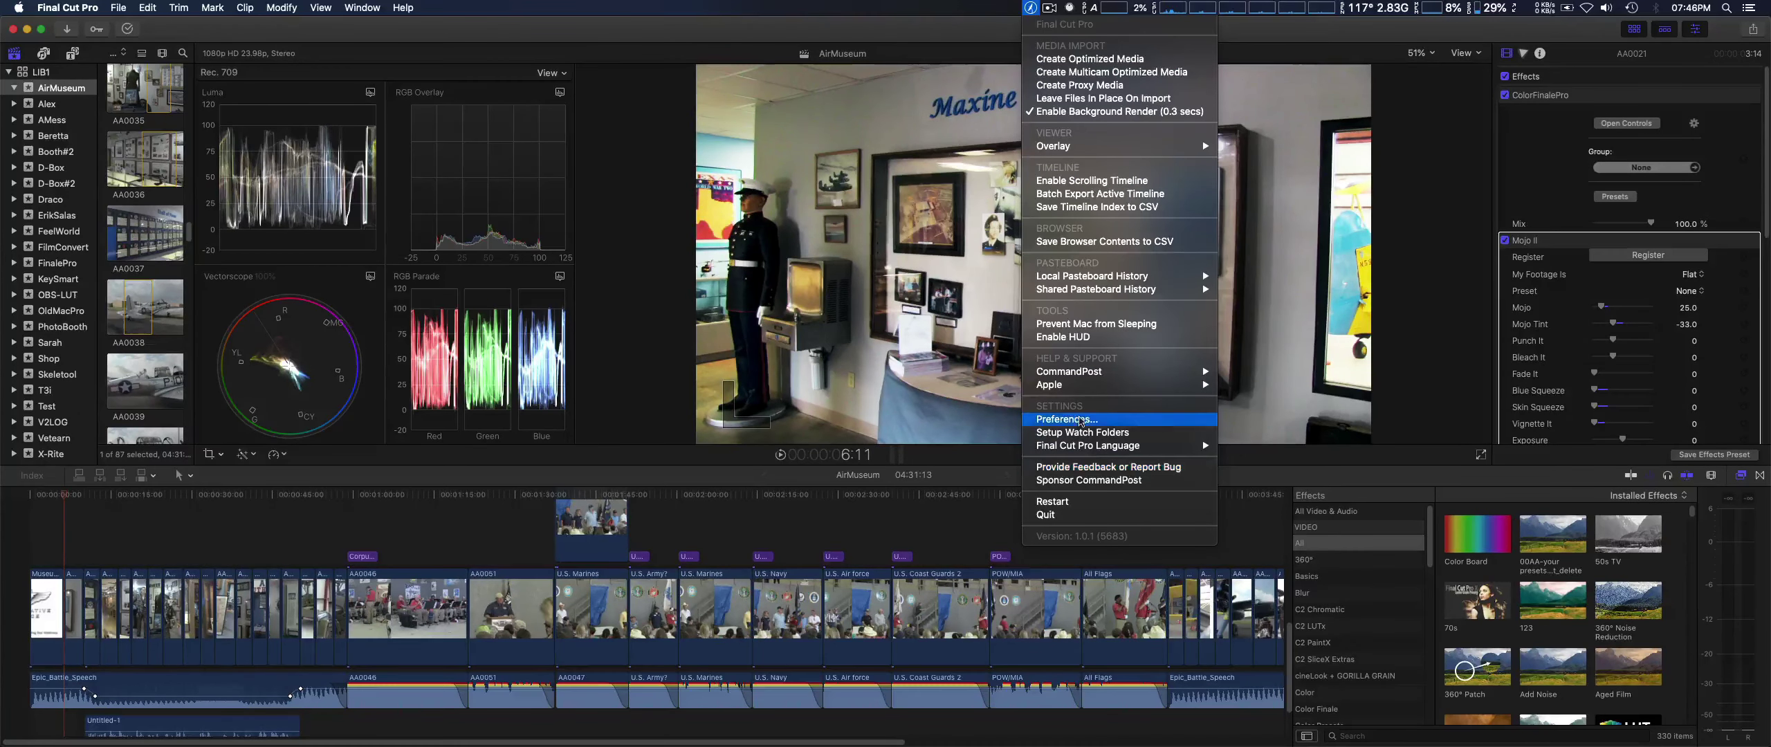
click(1079, 419)
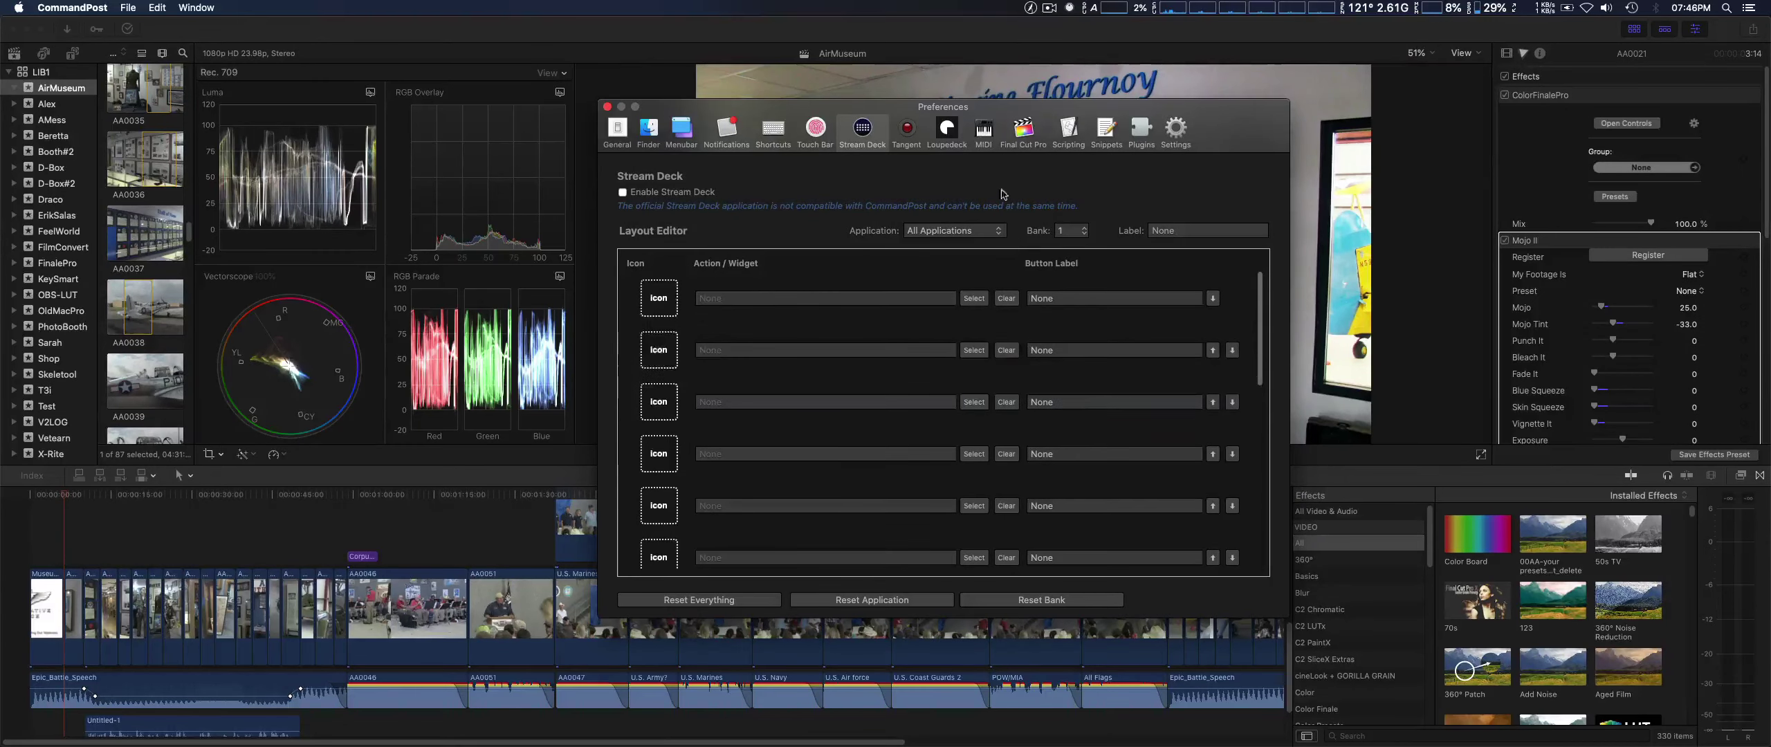
click(1025, 129)
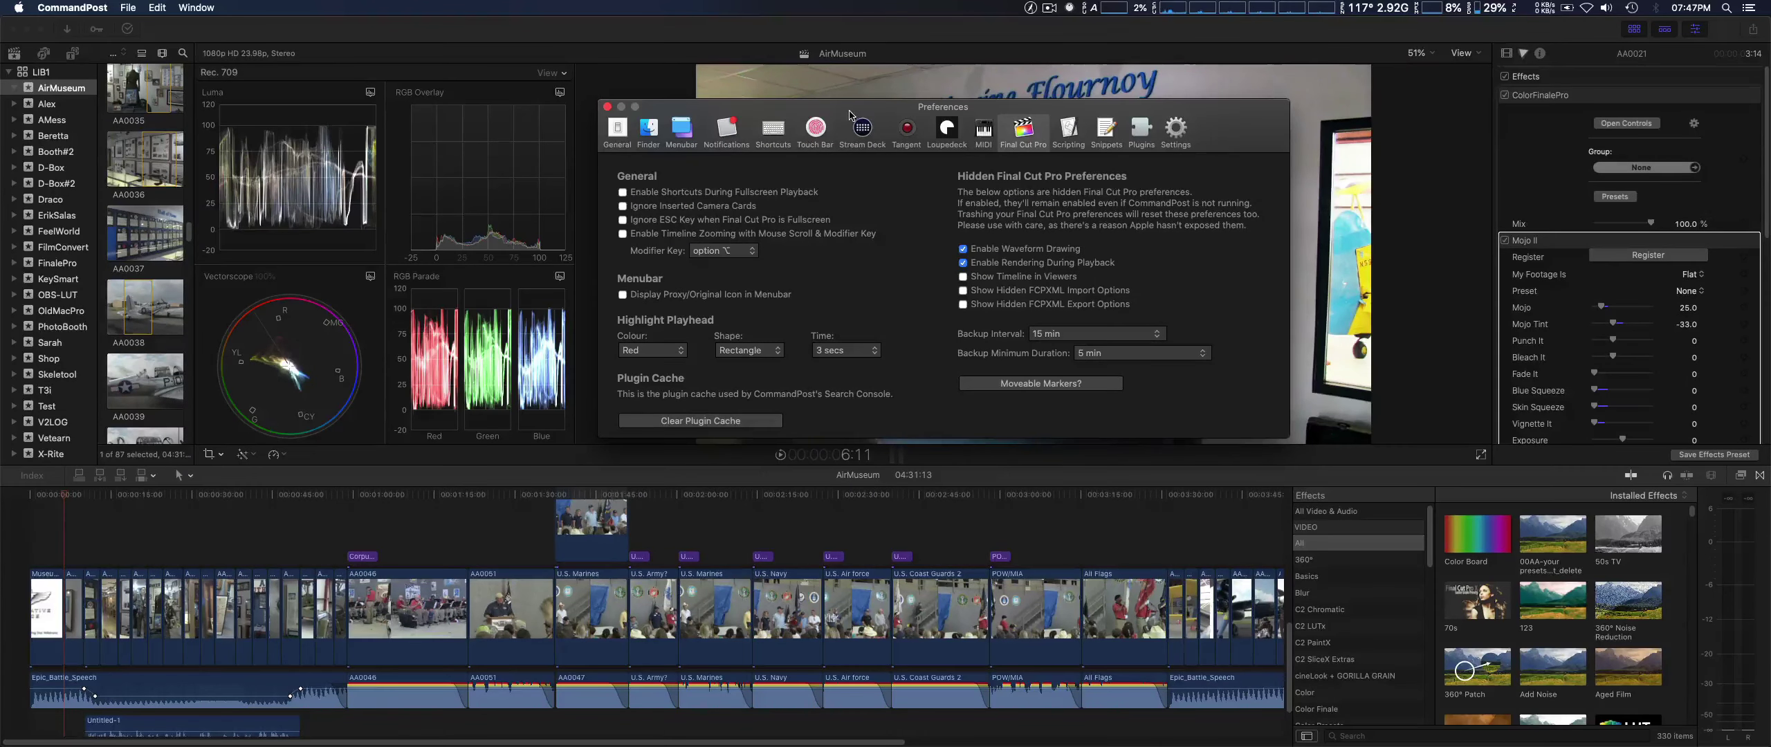
drag(849, 116, 910, 100)
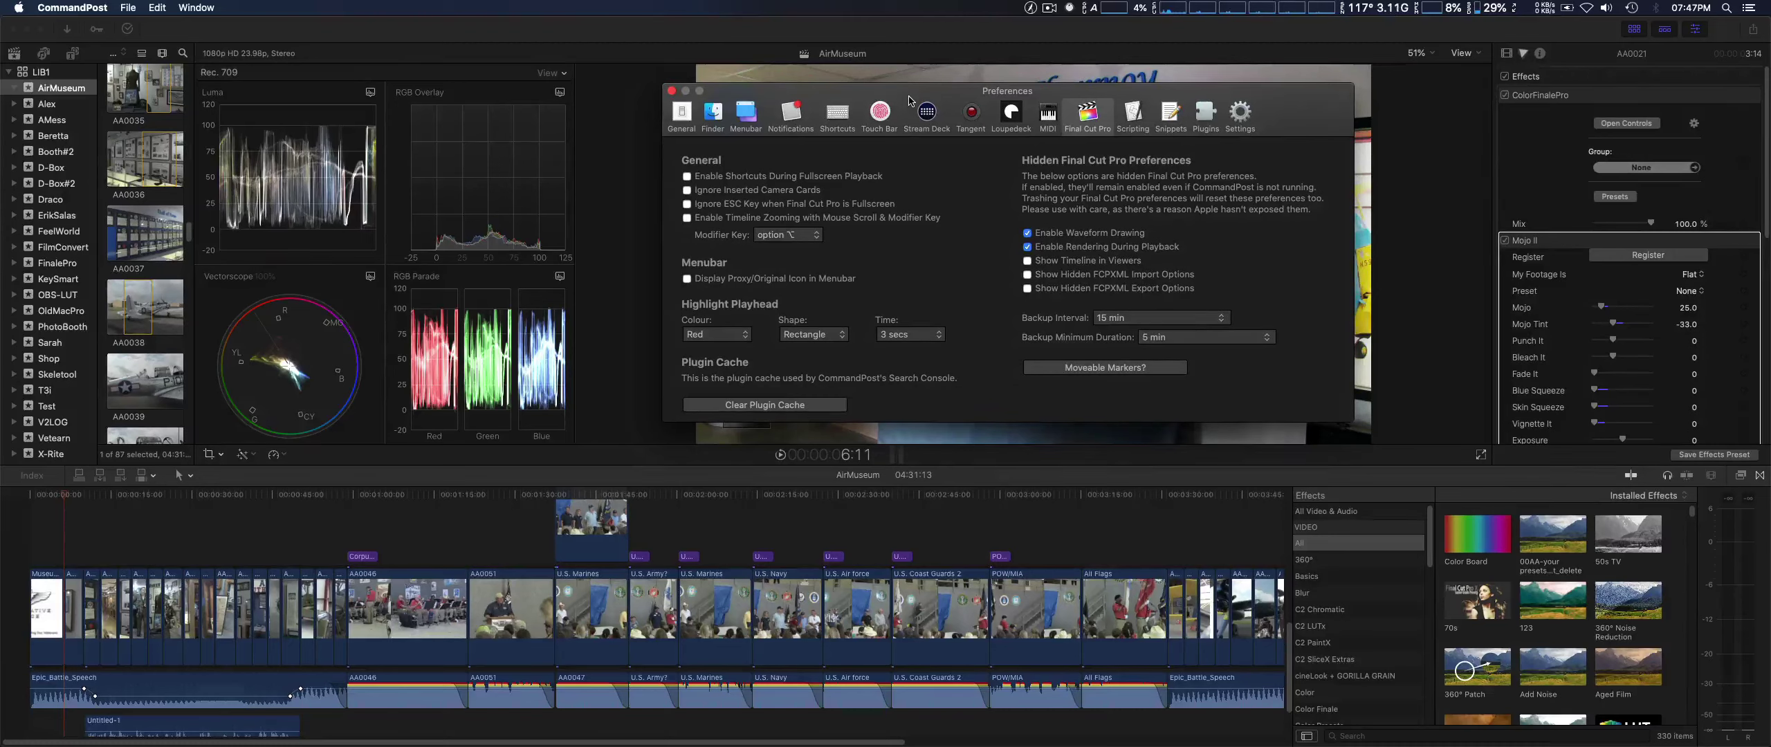